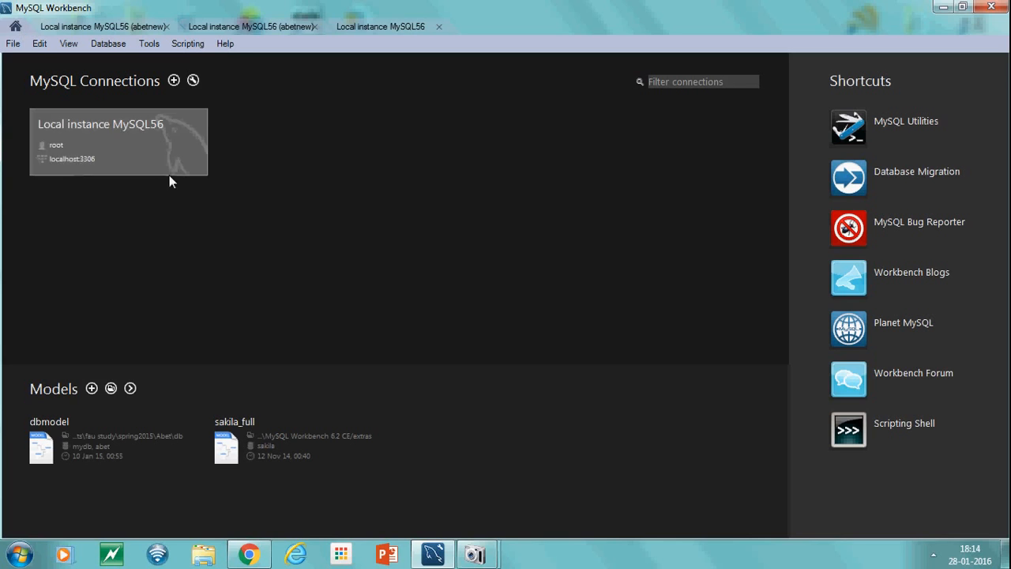
Open the local MySQL56 connection and go to the server Startup / Shutdown page
{"action": "left_click", "coordinate": [118, 159]}
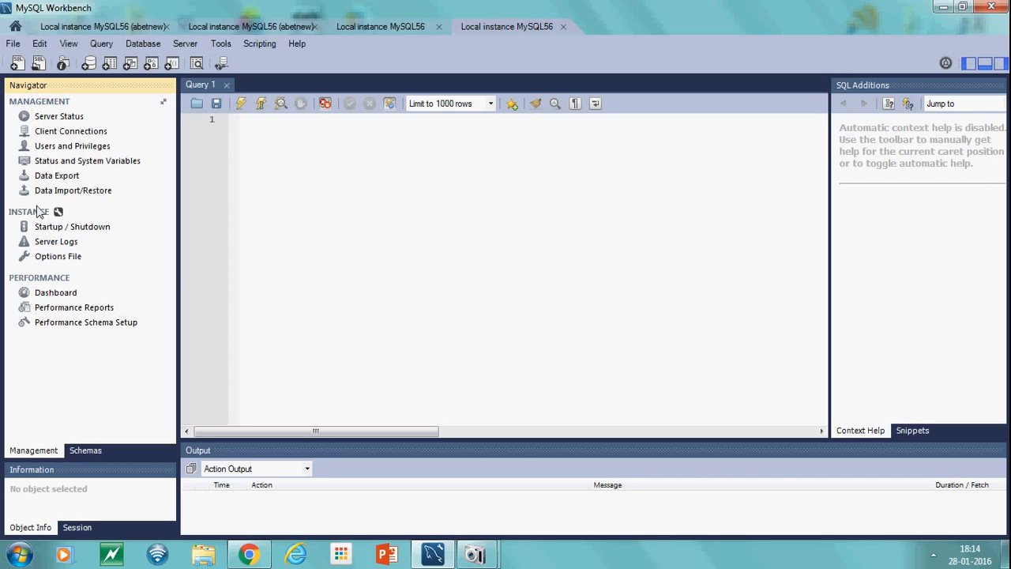
{"action": "left_click", "coordinate": [72, 227]}
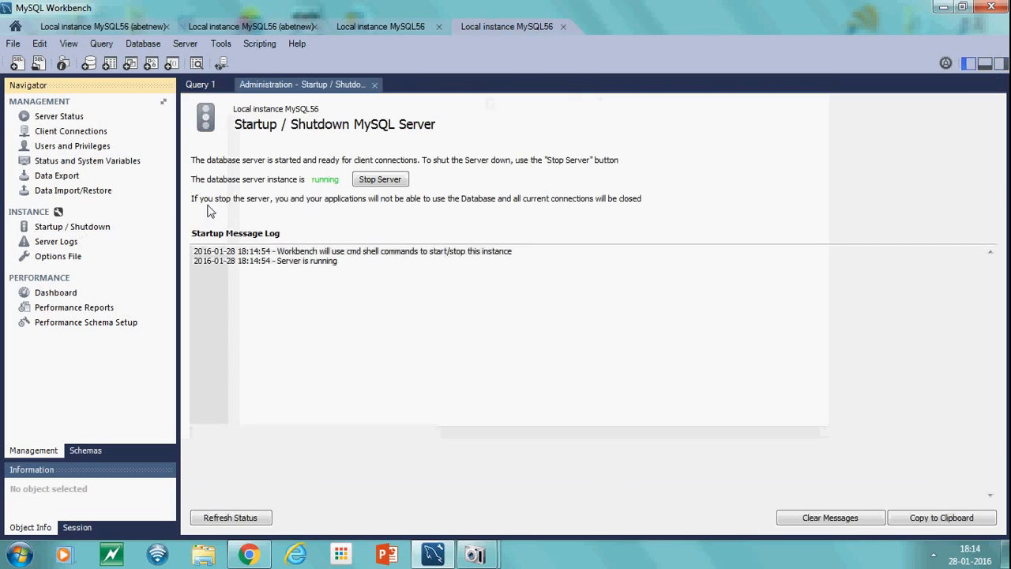
Restart the database server by stopping it and starting it again
{"action": "left_click", "coordinate": [379, 179]}
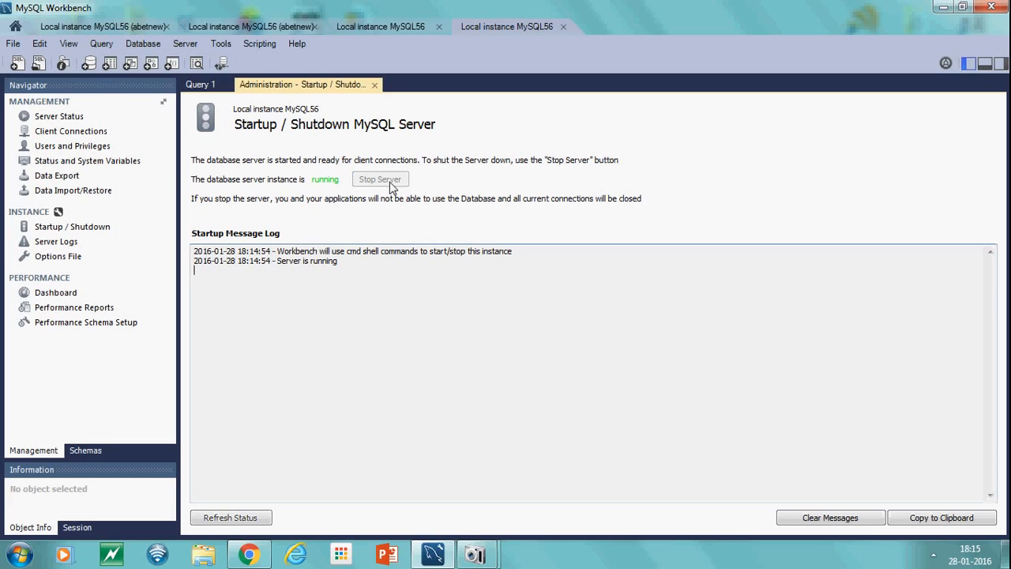
{"action": "left_click", "coordinate": [586, 305]}
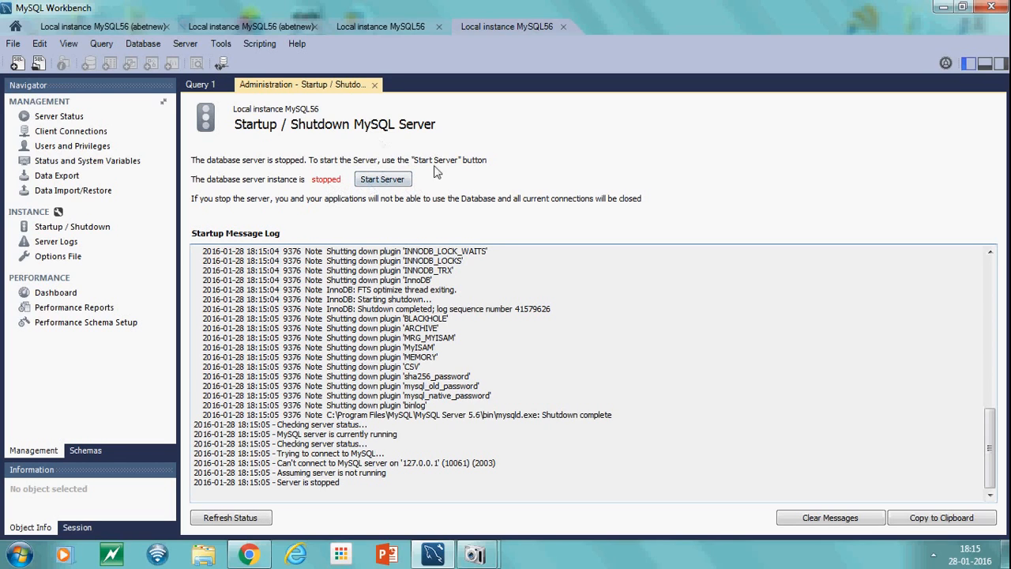
{"action": "left_click", "coordinate": [384, 179]}
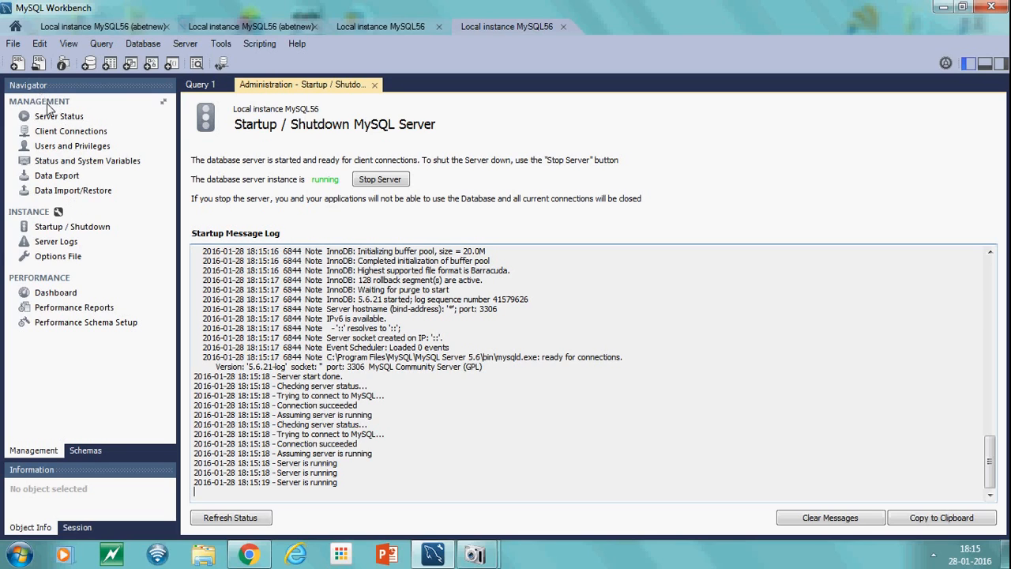
Open Data Import and choose the self-contained file db_dump.sql from Desktop\fau\web service class
{"action": "left_click", "coordinate": [66, 196]}
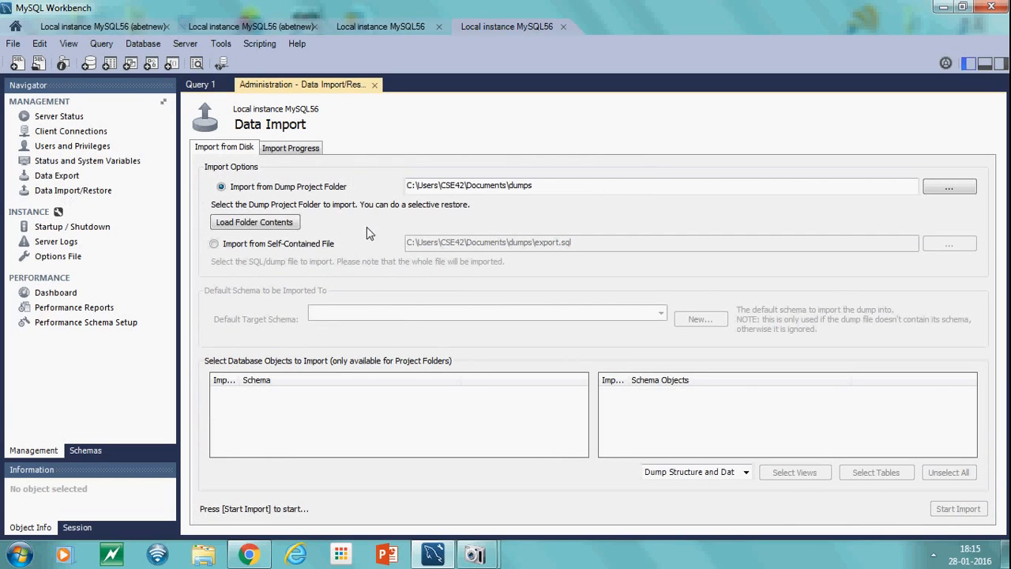
{"action": "left_click", "coordinate": [214, 244]}
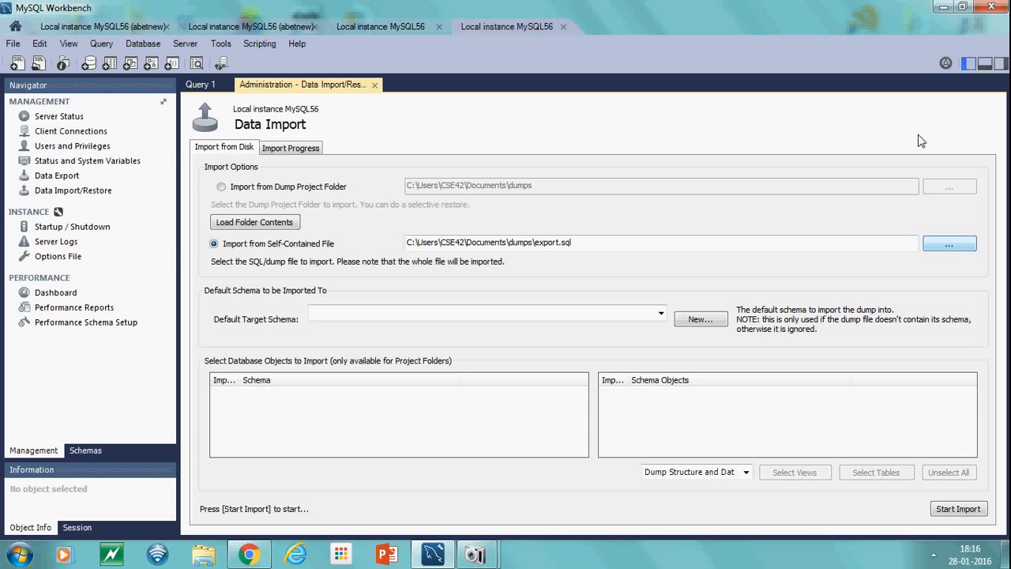
{"action": "left_click", "coordinate": [949, 245]}
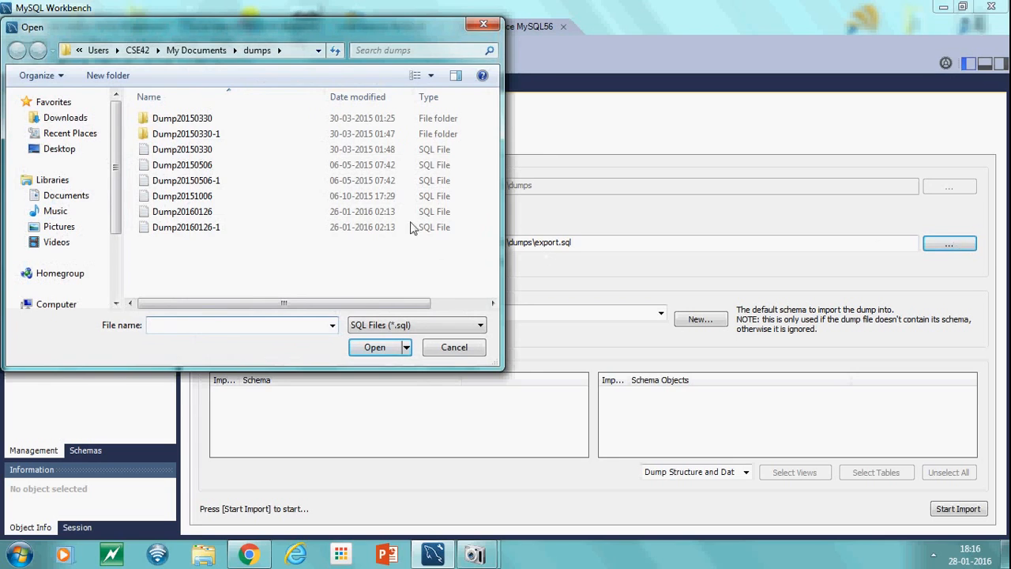
{"action": "left_click", "coordinate": [69, 151]}
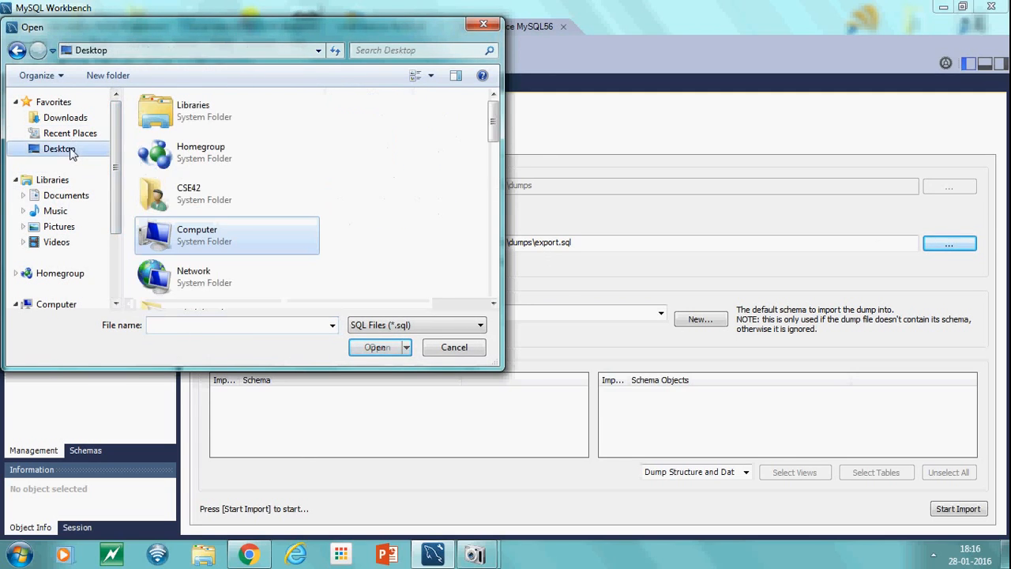
{"action": "left_click_drag", "start_coordinate": [490, 126], "coordinate": [493, 170]}
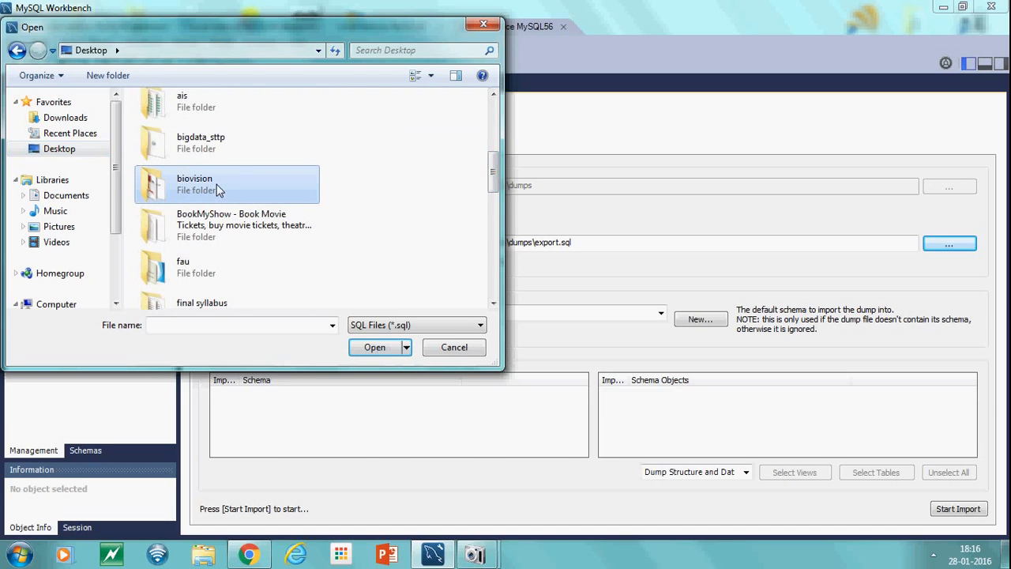
{"action": "double_click", "coordinate": [208, 273]}
{"action": "double_click", "coordinate": [185, 196]}
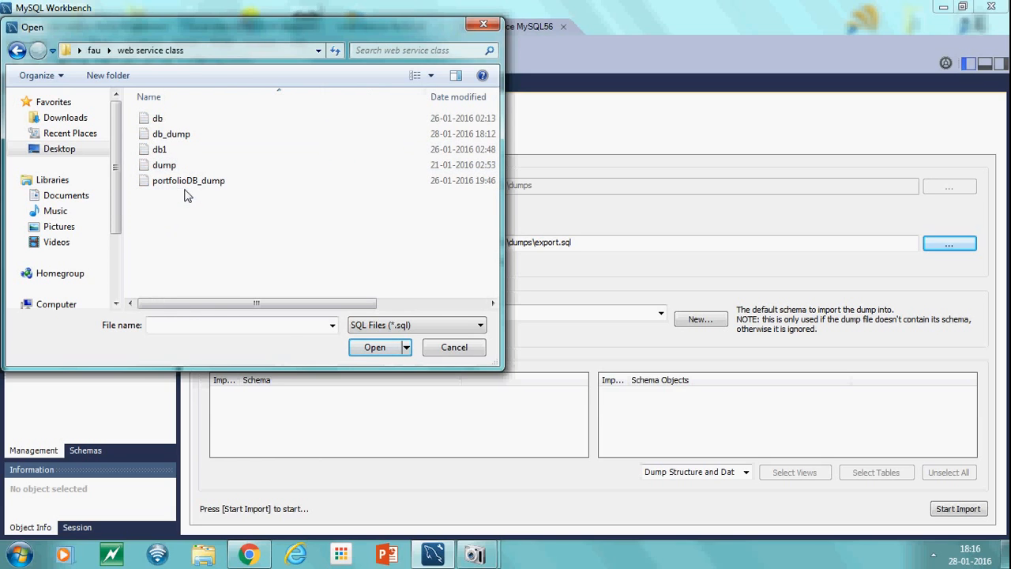
{"action": "left_click", "coordinate": [155, 135]}
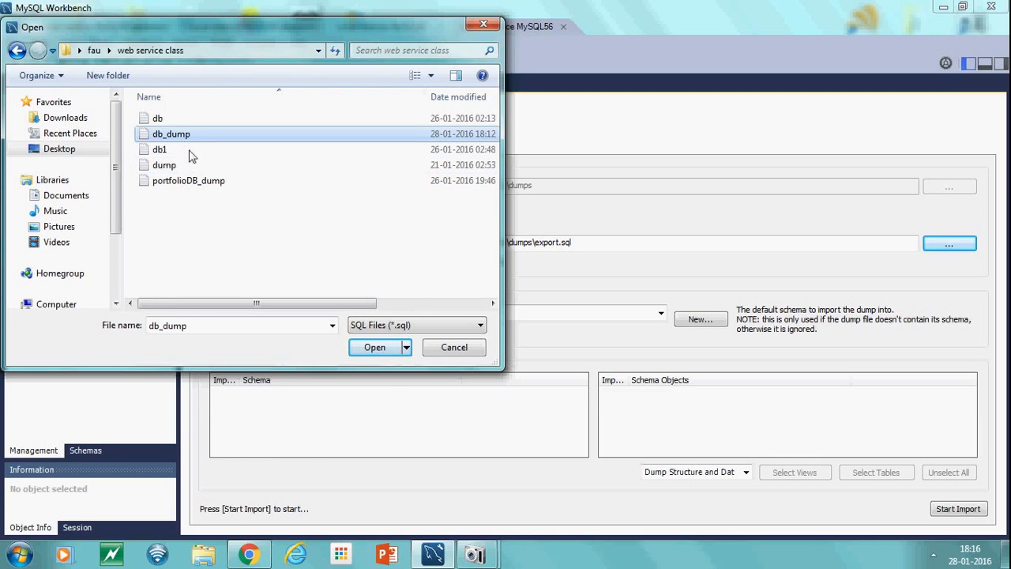
{"action": "left_click", "coordinate": [391, 355]}
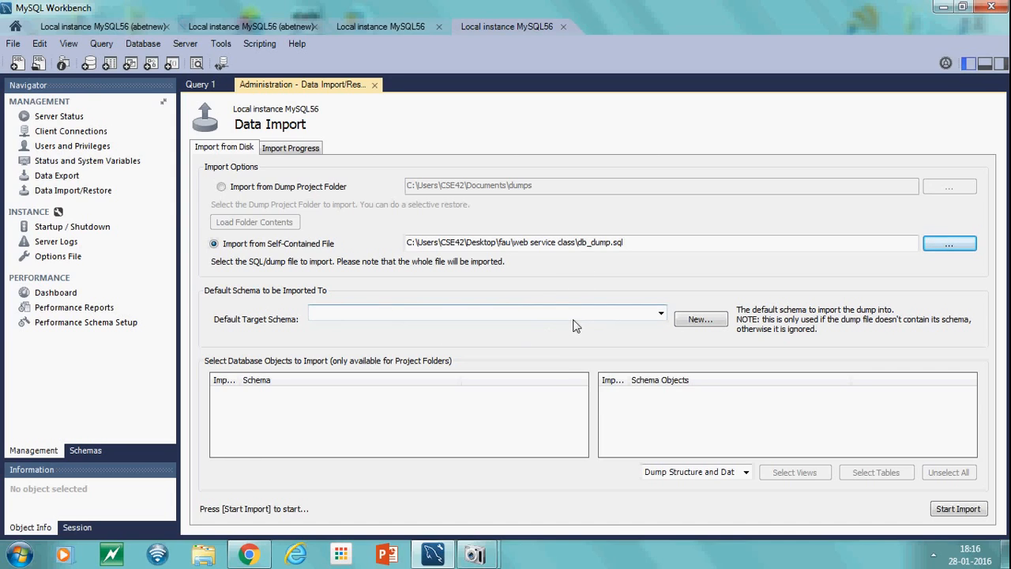
Leave the default target schema empty and choose Dump Structure and Data as the import content
{"action": "left_click", "coordinate": [613, 251]}
{"action": "left_click_drag", "start_coordinate": [631, 252], "coordinate": [577, 247]}
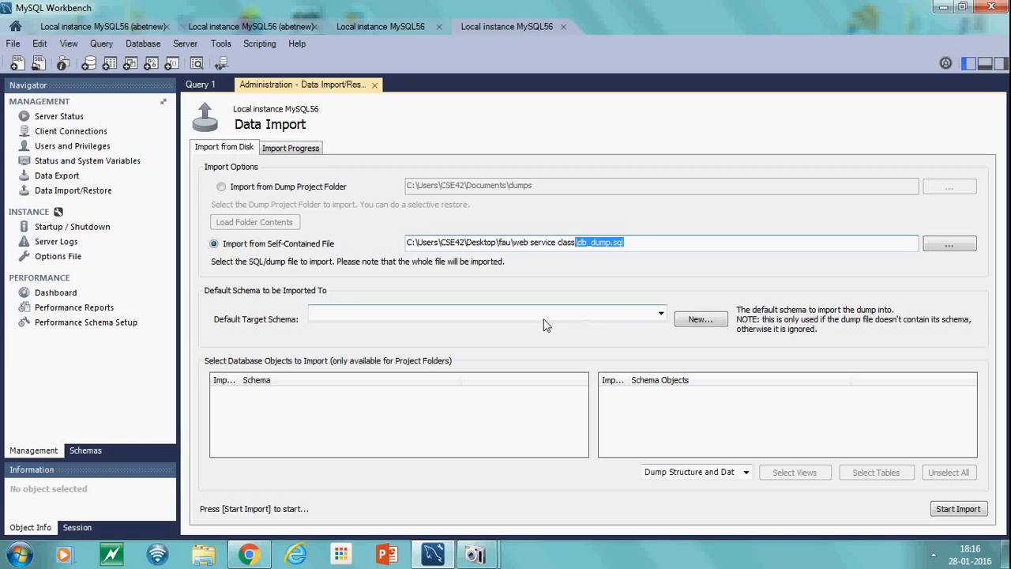
{"action": "left_click", "coordinate": [663, 311]}
{"action": "left_click", "coordinate": [641, 337]}
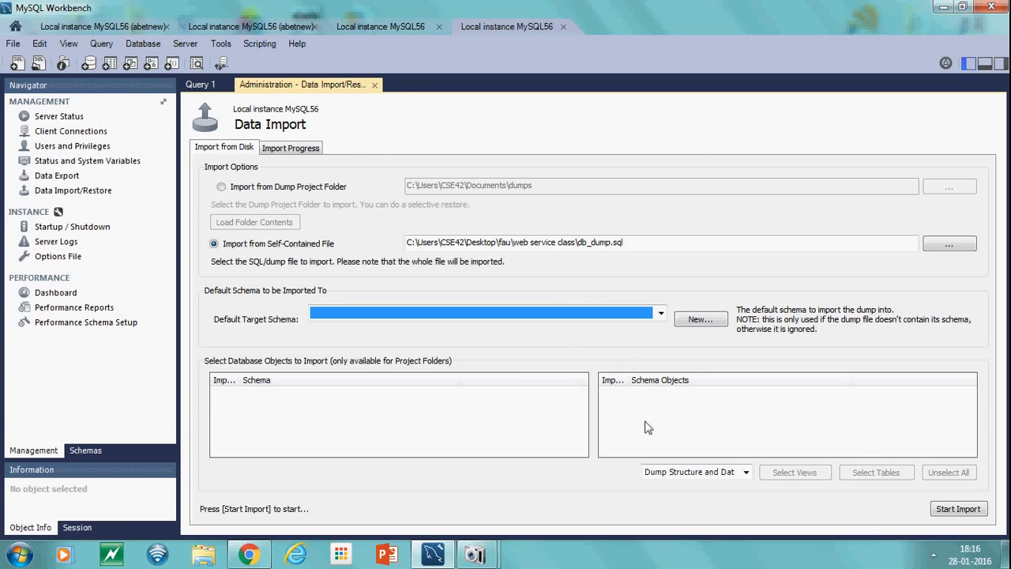
{"action": "left_click", "coordinate": [729, 474]}
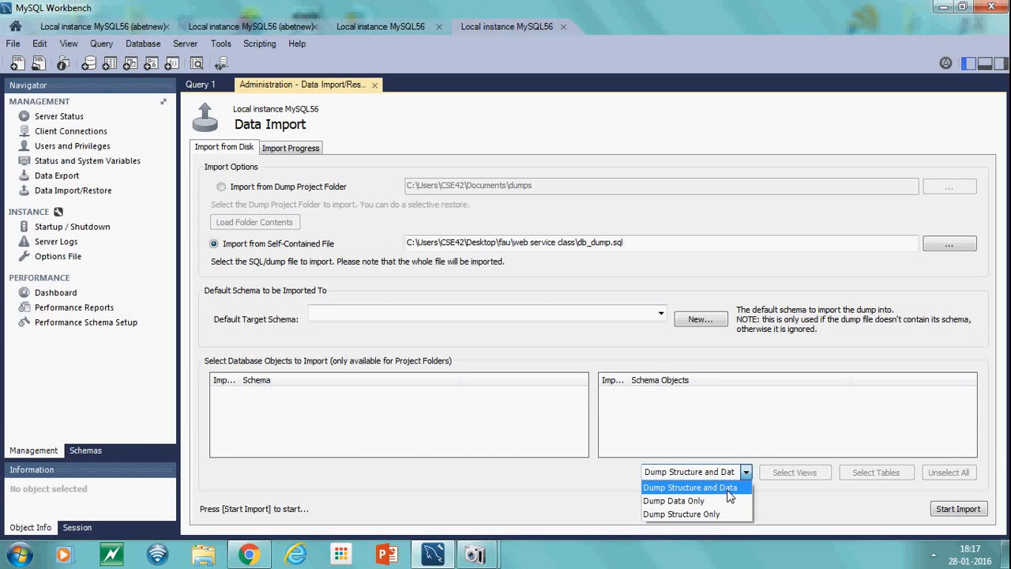
{"action": "left_click", "coordinate": [729, 489]}
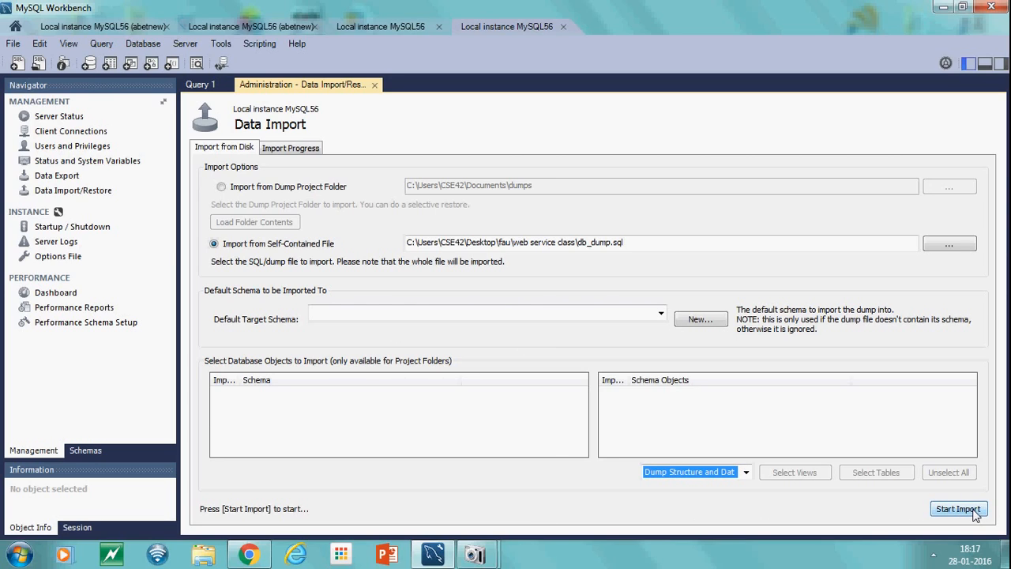
Drop the existing portfolio schema from the schema list
{"action": "left_click", "coordinate": [92, 449]}
{"action": "left_click", "coordinate": [47, 183]}
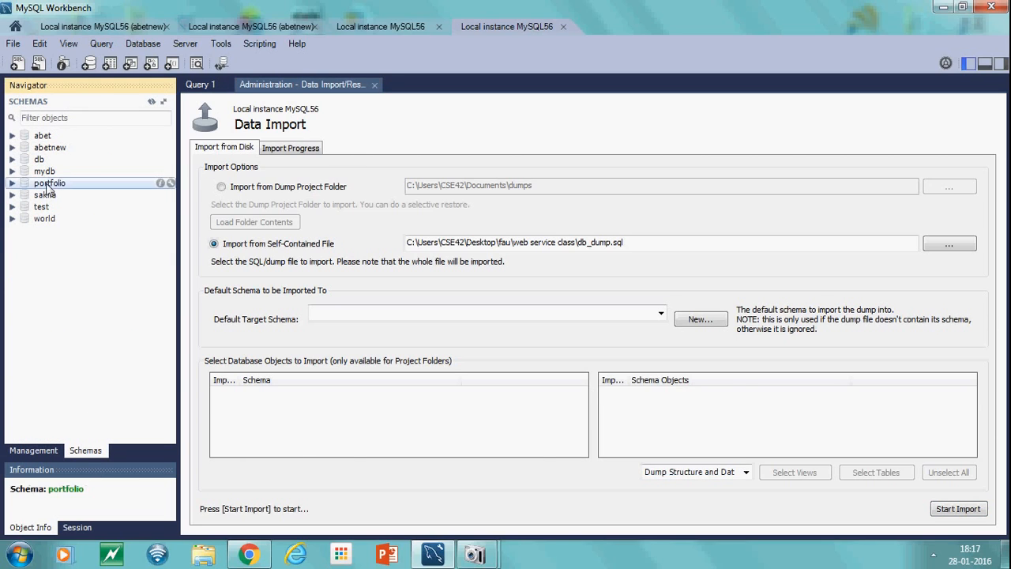
{"action": "right_click", "coordinate": [47, 187]}
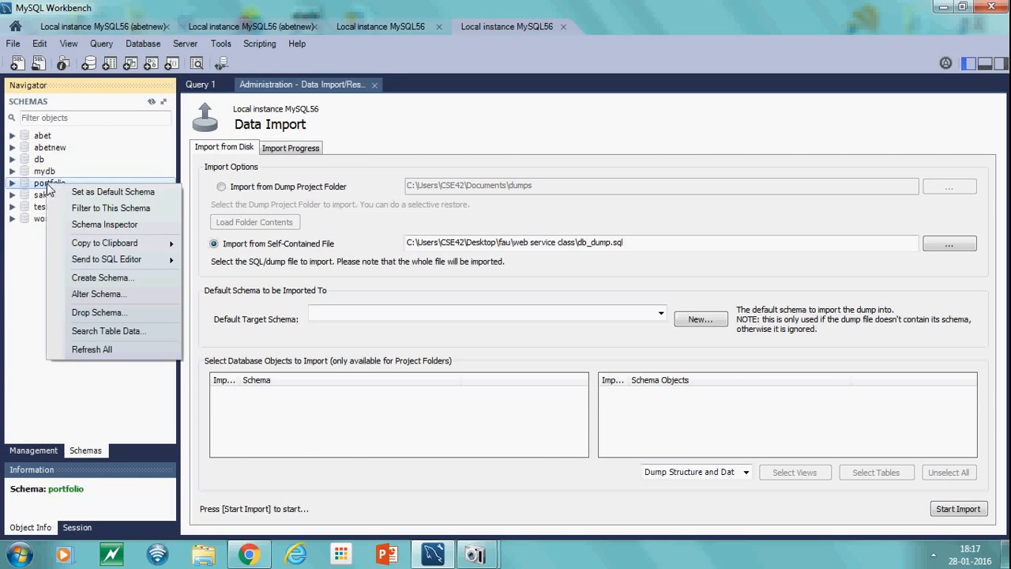
{"action": "left_click", "coordinate": [99, 312]}
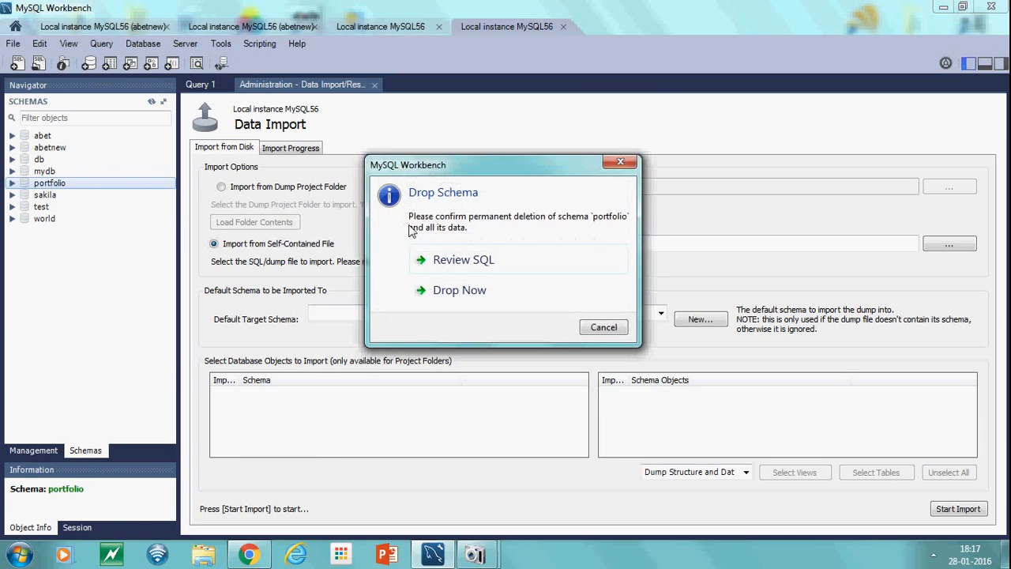
{"action": "left_click", "coordinate": [448, 289]}
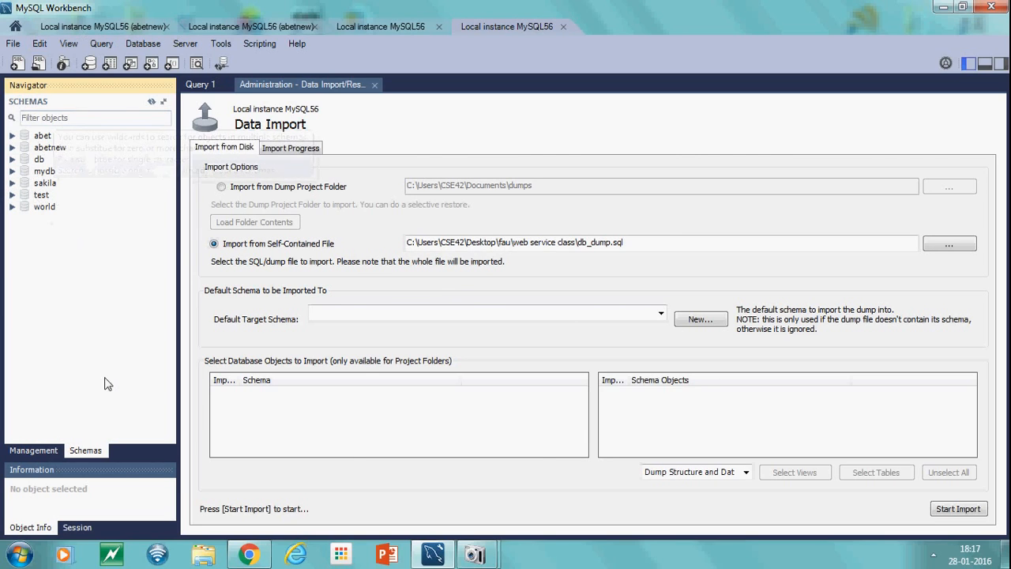
Return to Data Import and start importing db_dump.sql with Dump Structure and Data
{"action": "left_click", "coordinate": [43, 452]}
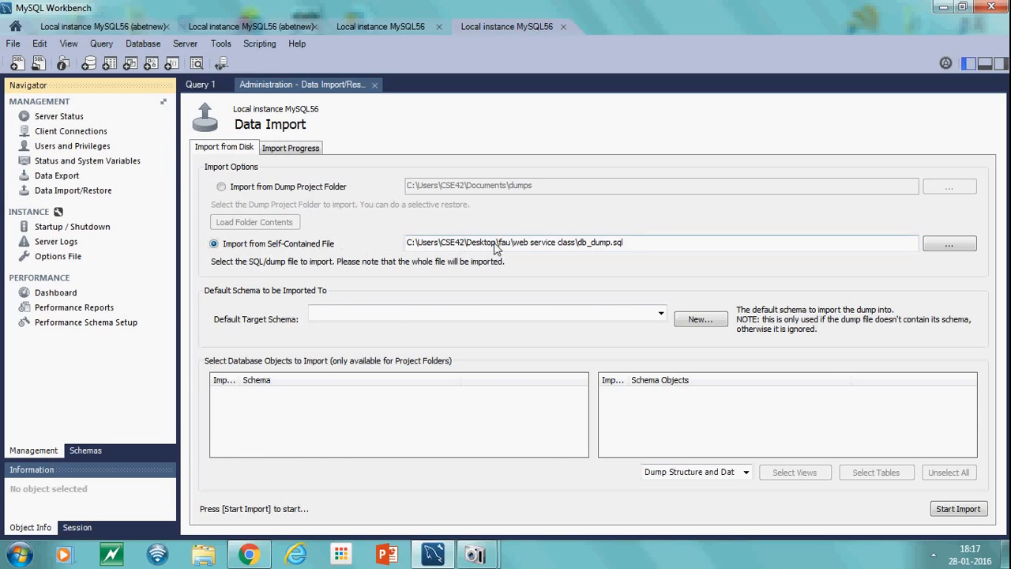
{"action": "left_click_drag", "start_coordinate": [637, 245], "coordinate": [376, 246]}
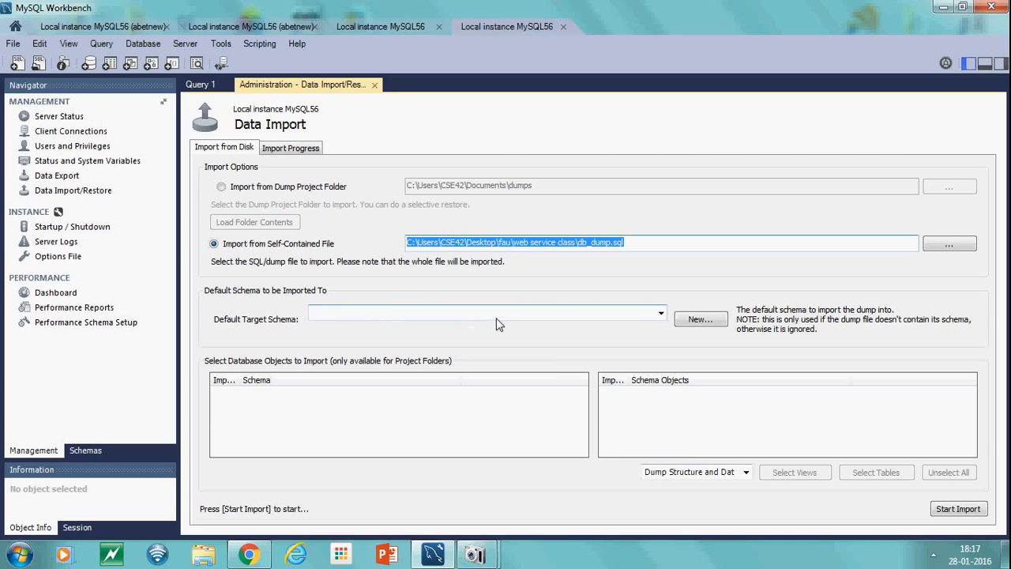
{"action": "left_click", "coordinate": [745, 472]}
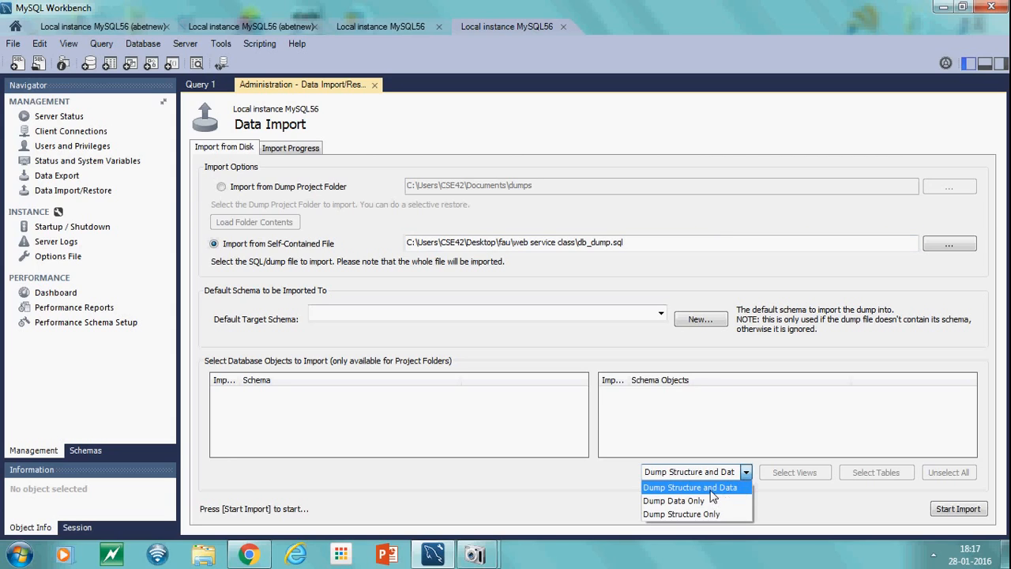
{"action": "left_click", "coordinate": [711, 488]}
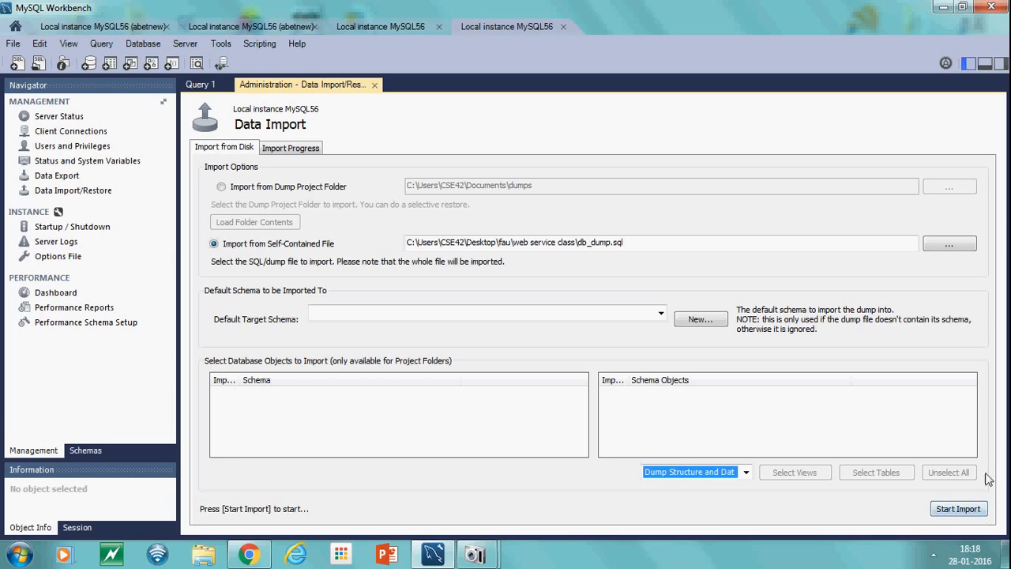
{"action": "left_click", "coordinate": [979, 510]}
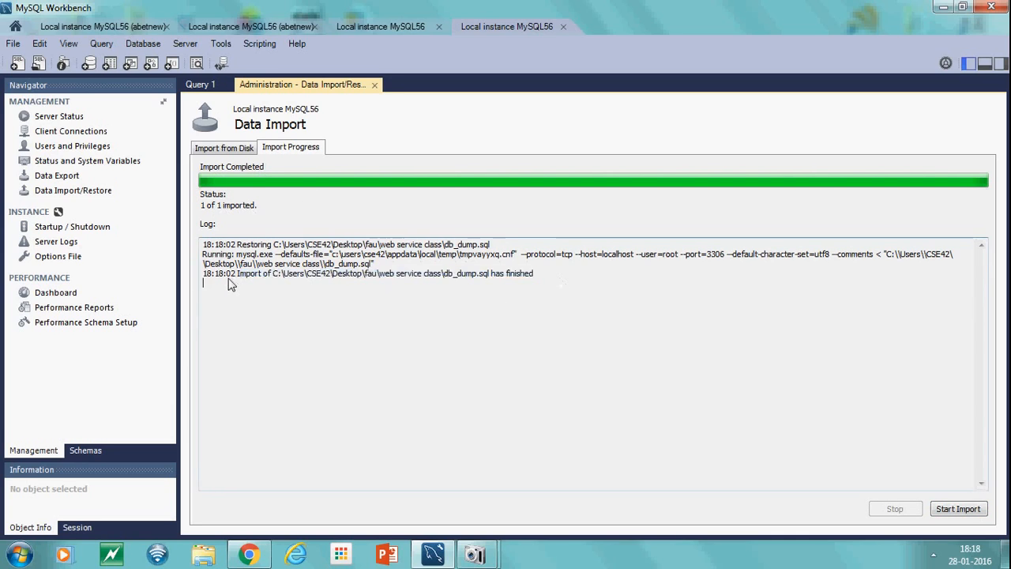
Review the import log and refresh the schema list in the navigator
{"action": "left_click_drag", "start_coordinate": [229, 283], "coordinate": [208, 246]}
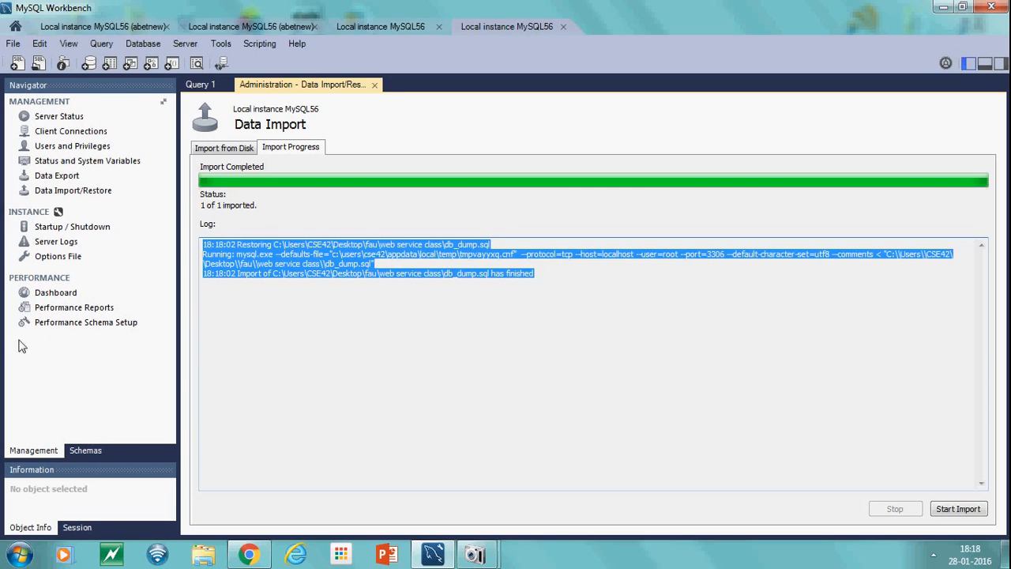
{"action": "left_click", "coordinate": [98, 450]}
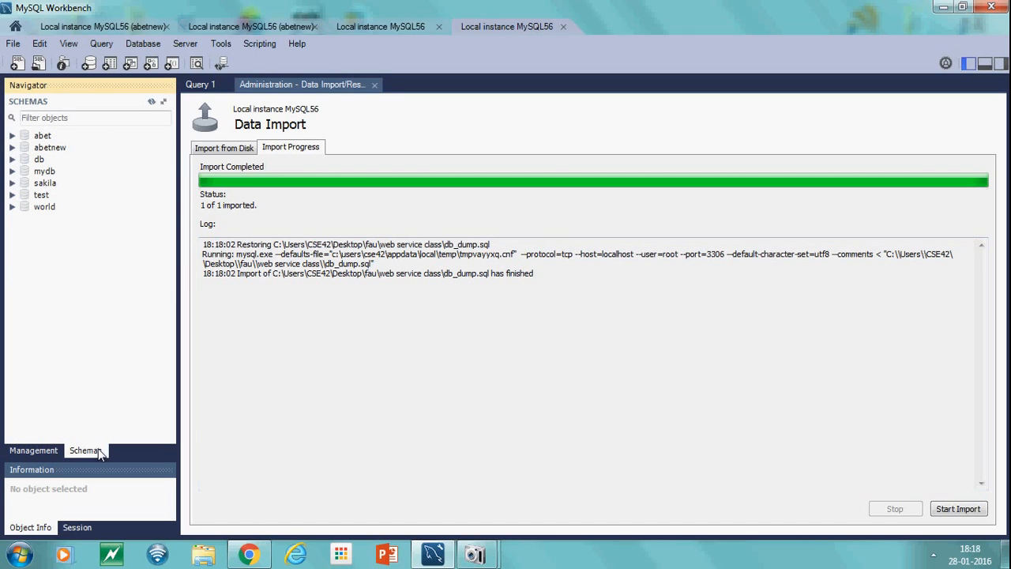
{"action": "left_click", "coordinate": [151, 103]}
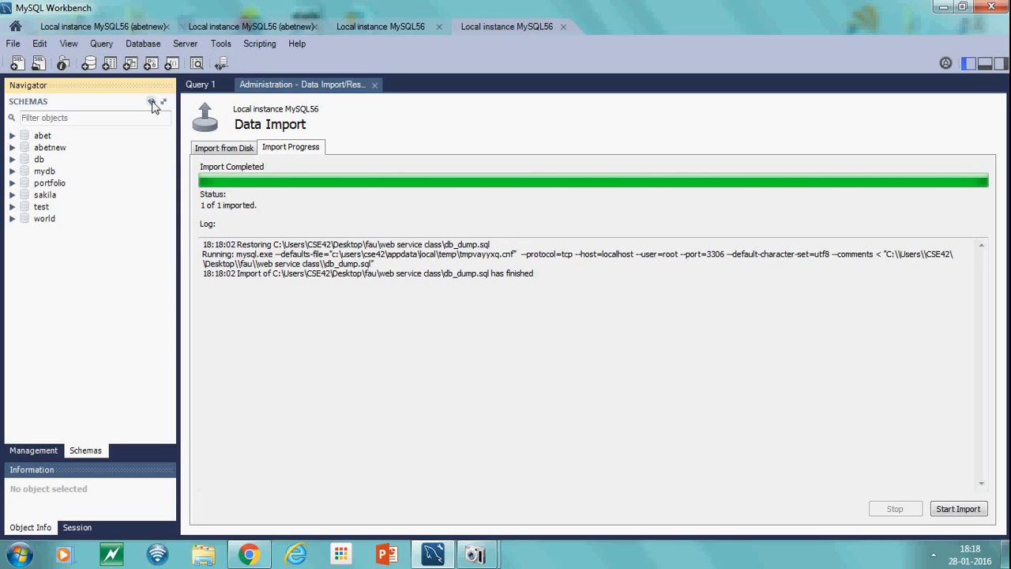
Expand the portfolio schema and browse its tables, including publication and student
{"action": "left_click", "coordinate": [49, 184]}
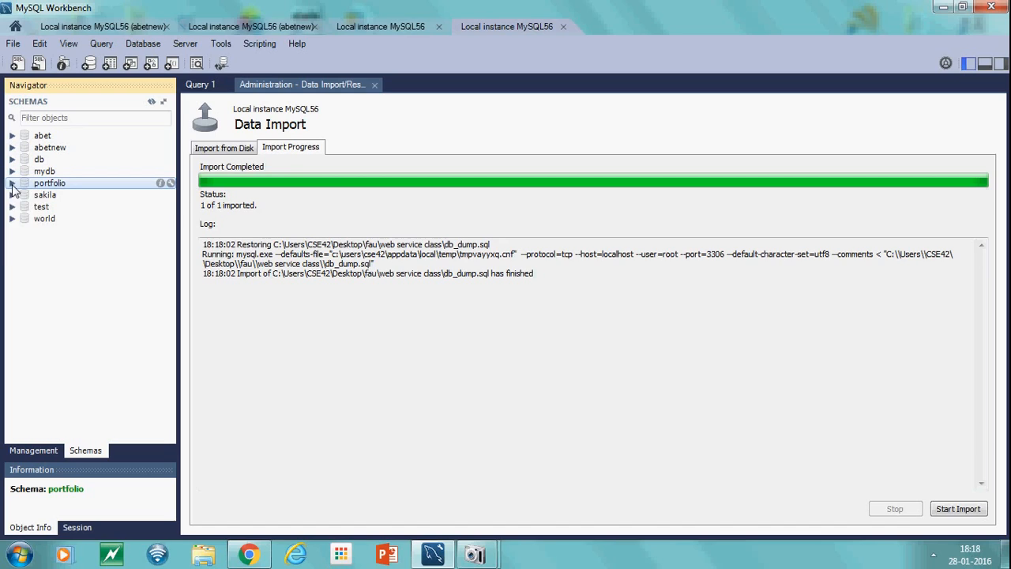
{"action": "left_click", "coordinate": [12, 184]}
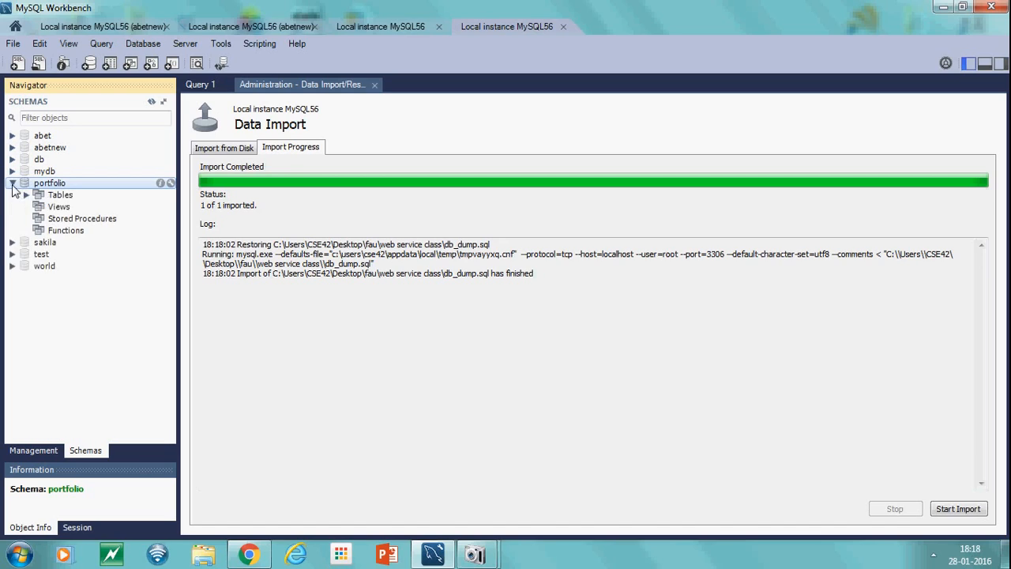
{"action": "left_click", "coordinate": [63, 231]}
{"action": "left_click", "coordinate": [26, 195]}
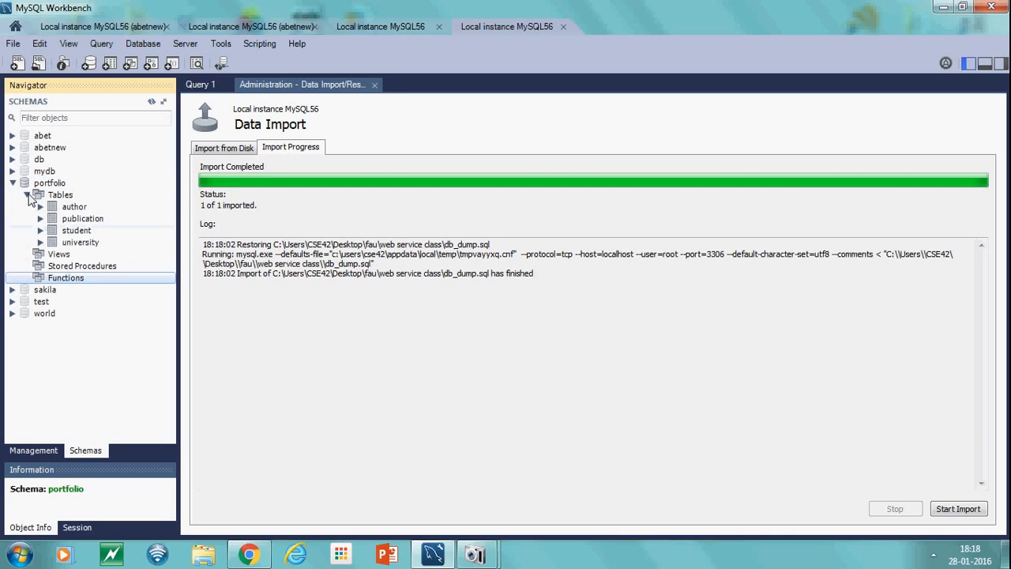
{"action": "left_click", "coordinate": [79, 210]}
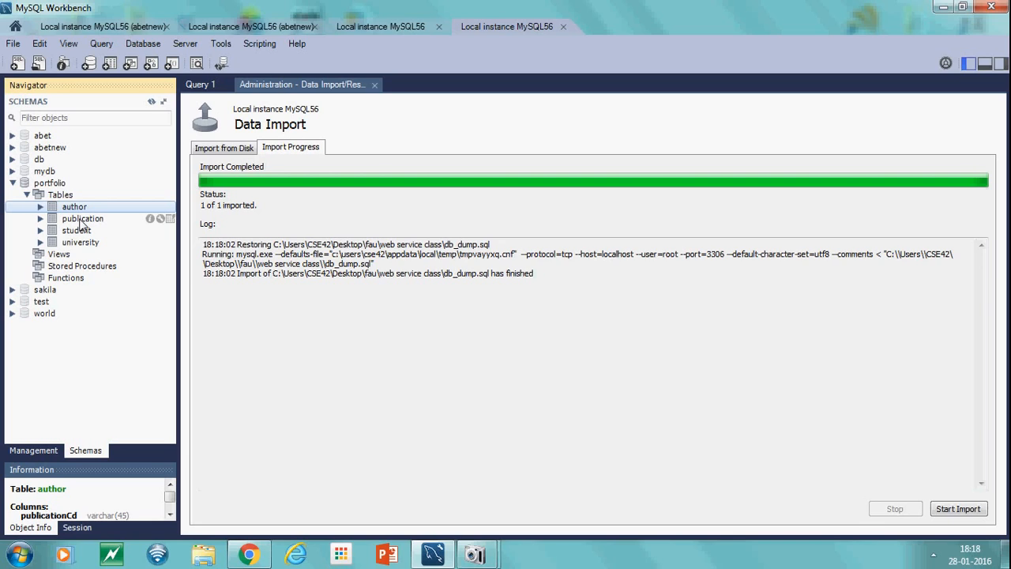
{"action": "left_click", "coordinate": [41, 219]}
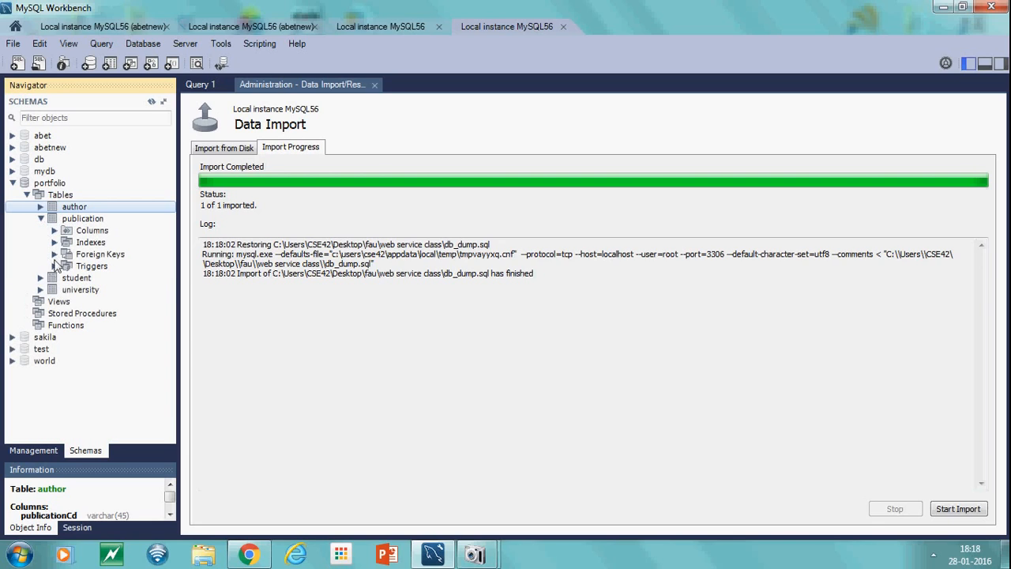
{"action": "left_click", "coordinate": [40, 278]}
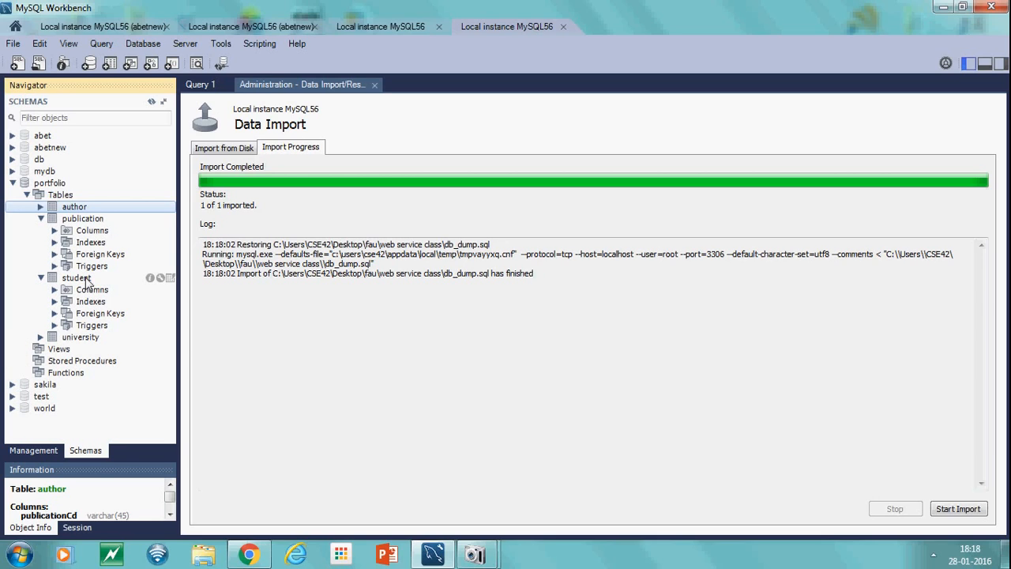
Select the student table in the portfolio schema and view its rows in a result grid
{"action": "left_click", "coordinate": [79, 278]}
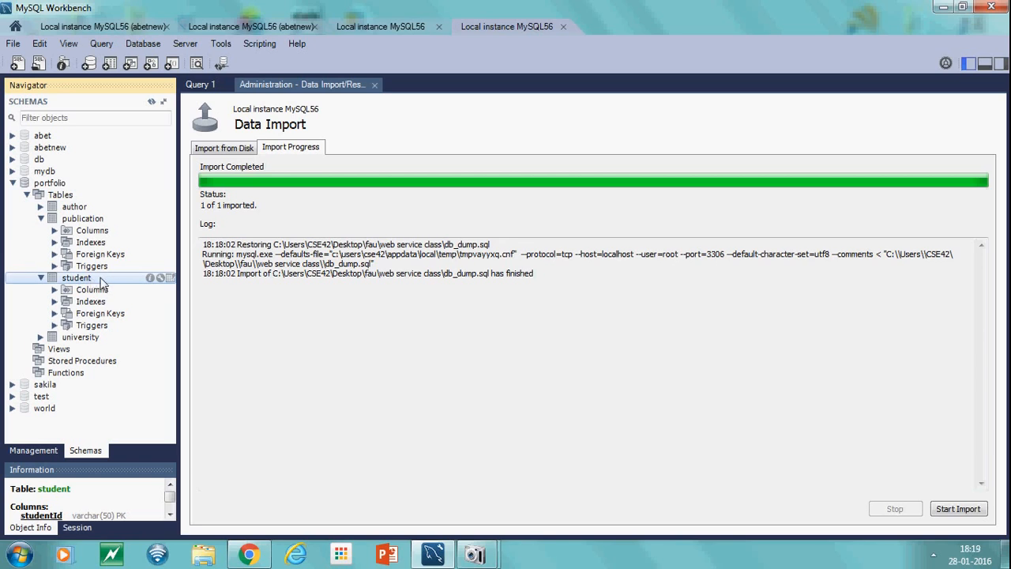
{"action": "left_click", "coordinate": [171, 278]}
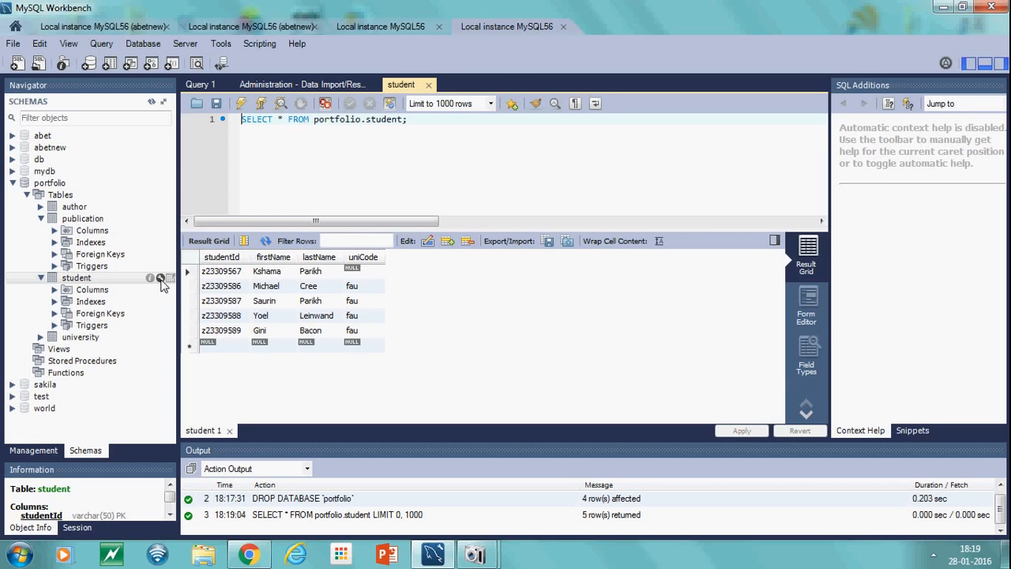
Open the student table in the table editor and inspect its columns, foreign keys and indexes
{"action": "left_click", "coordinate": [161, 280]}
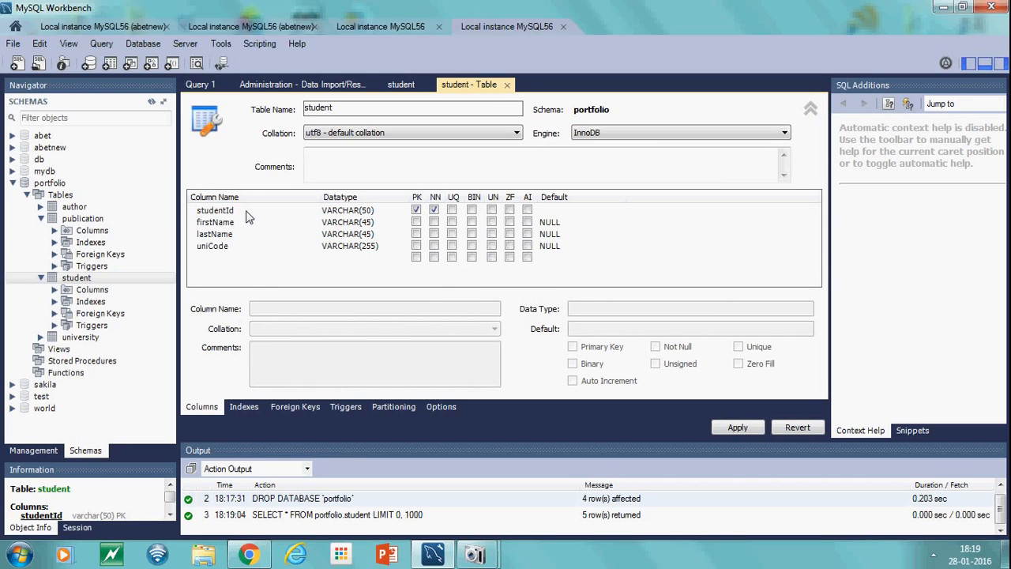
{"action": "left_click", "coordinate": [229, 257]}
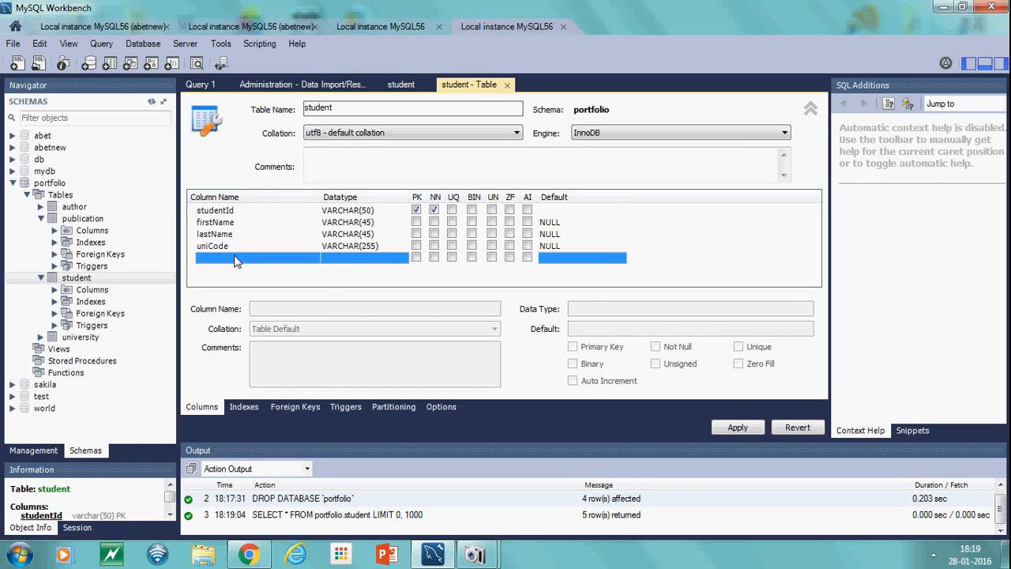
{"action": "left_click", "coordinate": [294, 407]}
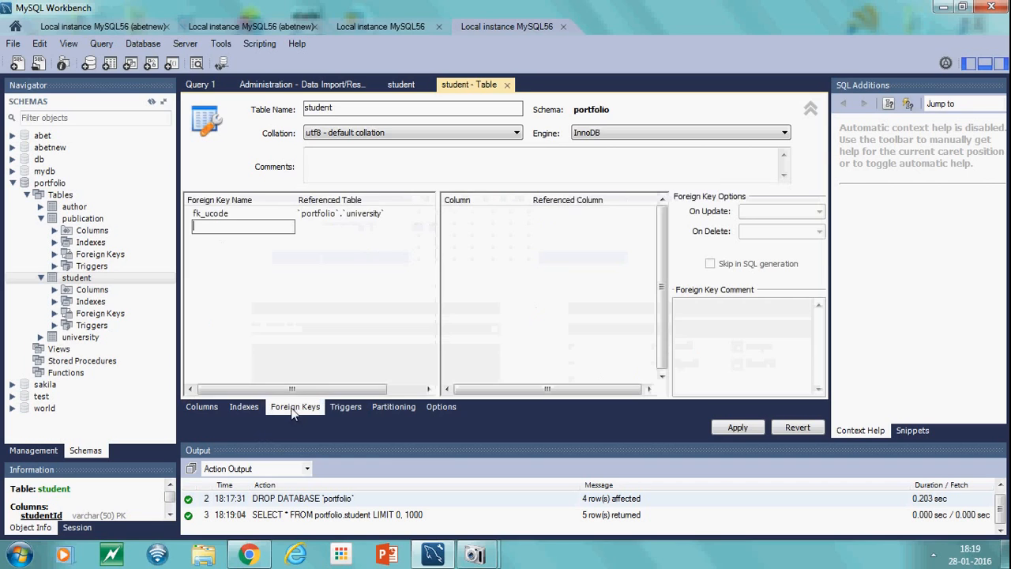
{"action": "left_click", "coordinate": [245, 406]}
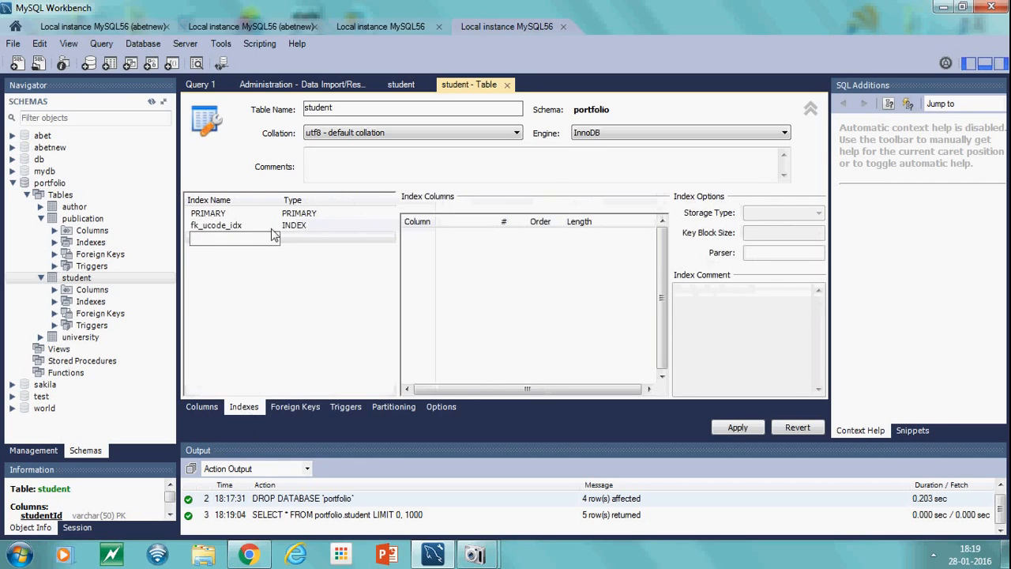
{"action": "left_click", "coordinate": [207, 409]}
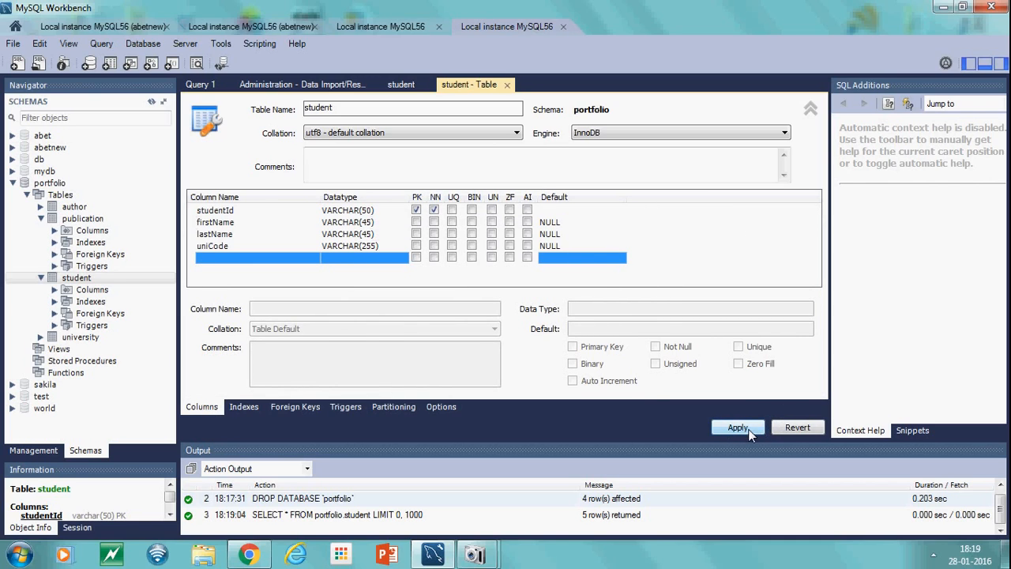
Add a new column named mobile with the INT datatype to the student table
{"action": "double_click", "coordinate": [247, 259]}
{"action": "type", "text": "ph"}
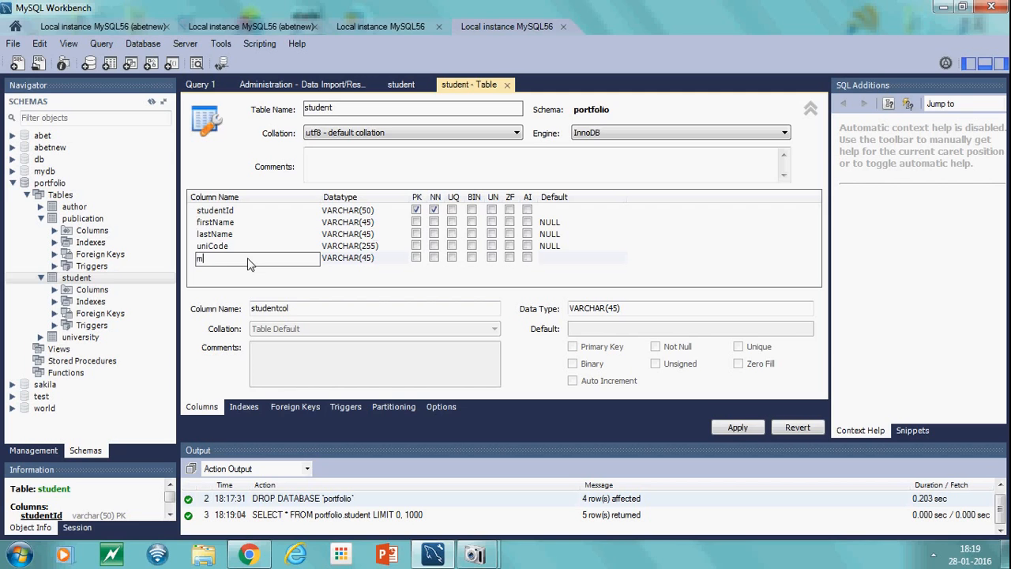
{"action": "left_click", "coordinate": [392, 259]}
{"action": "left_click", "coordinate": [399, 259]}
{"action": "left_click", "coordinate": [401, 258]}
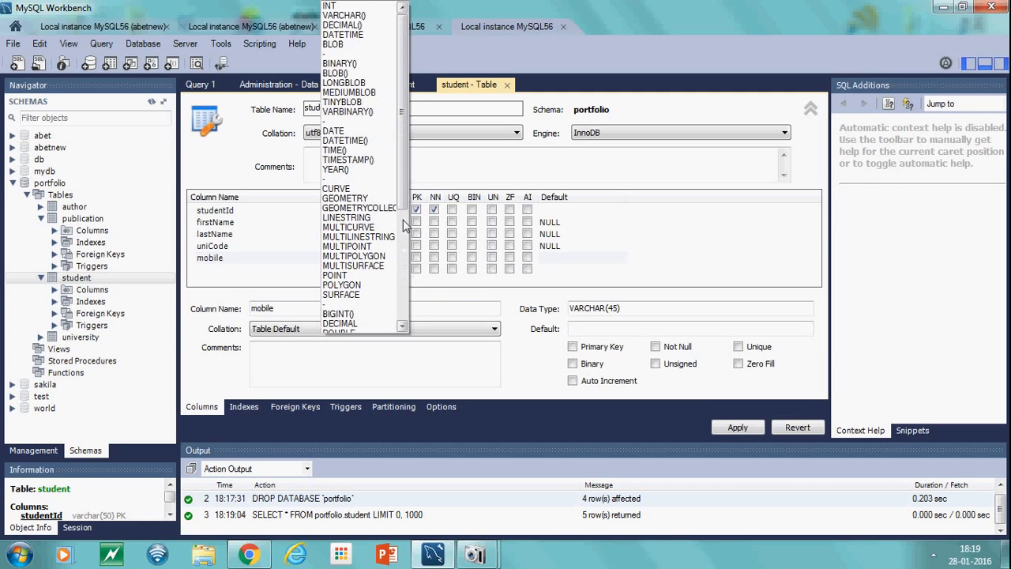
{"action": "mouse_move", "coordinate": [402, 194]}
{"action": "left_mouse_down"}
{"action": "mouse_move", "coordinate": [403, 316]}
{"action": "mouse_move", "coordinate": [415, 192]}
{"action": "left_mouse_up"}
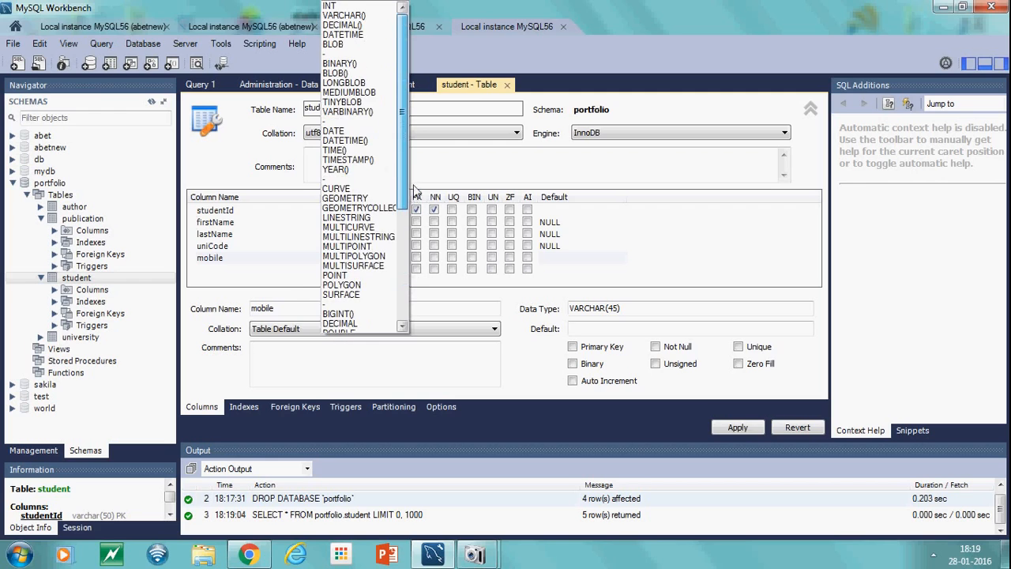
{"action": "left_click", "coordinate": [358, 8]}
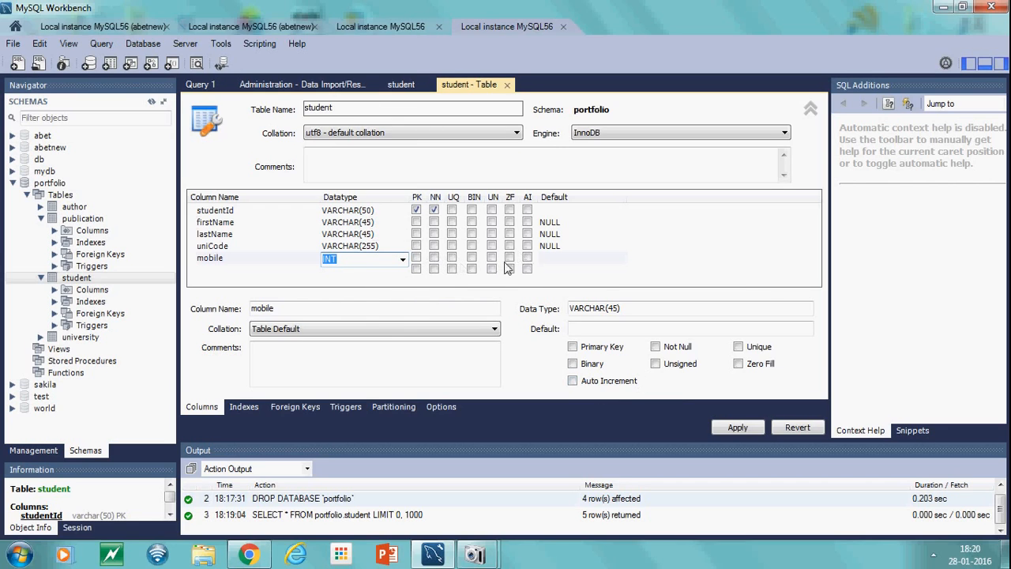
Apply the table change, reviewing the generated ALTER TABLE script, and finish the apply wizard
{"action": "left_click", "coordinate": [738, 428]}
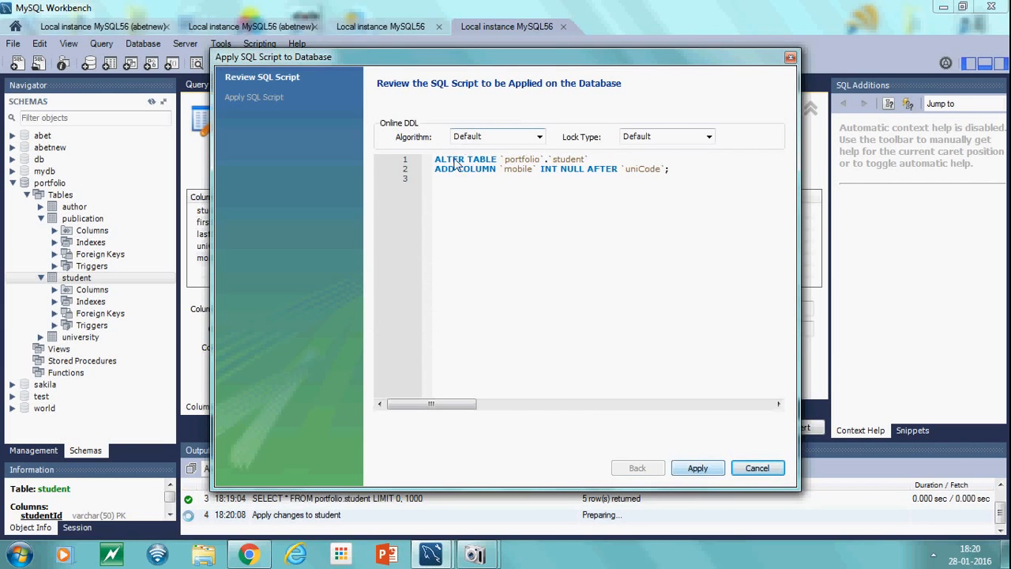
{"action": "left_click_drag", "start_coordinate": [435, 158], "coordinate": [681, 204]}
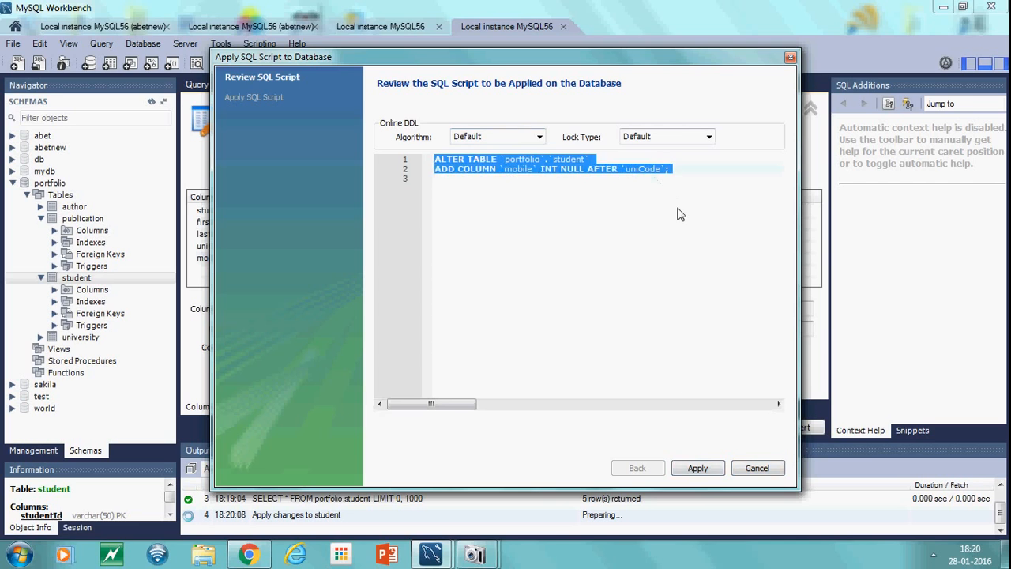
{"action": "left_click", "coordinate": [707, 470]}
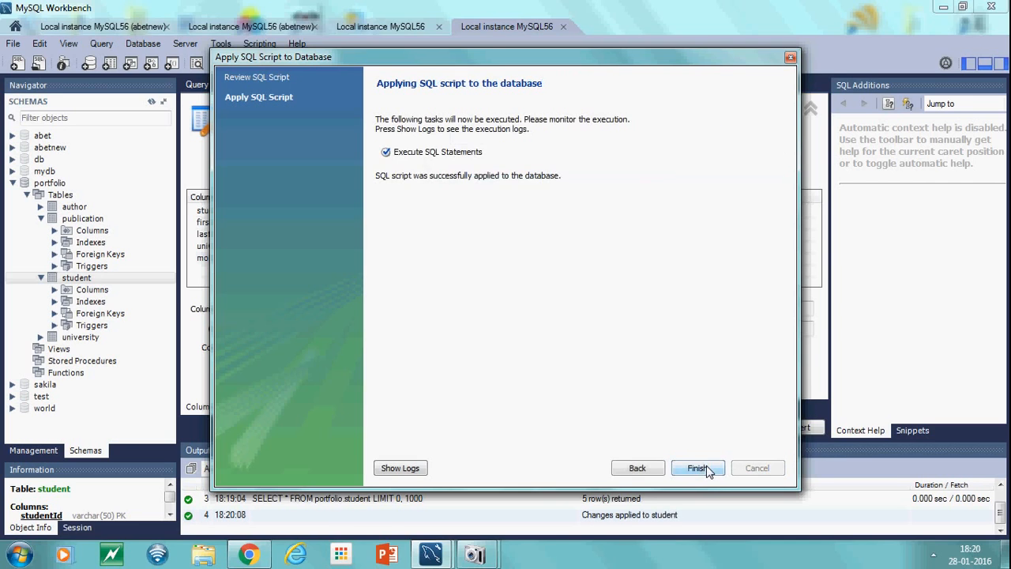
{"action": "left_click", "coordinate": [699, 468]}
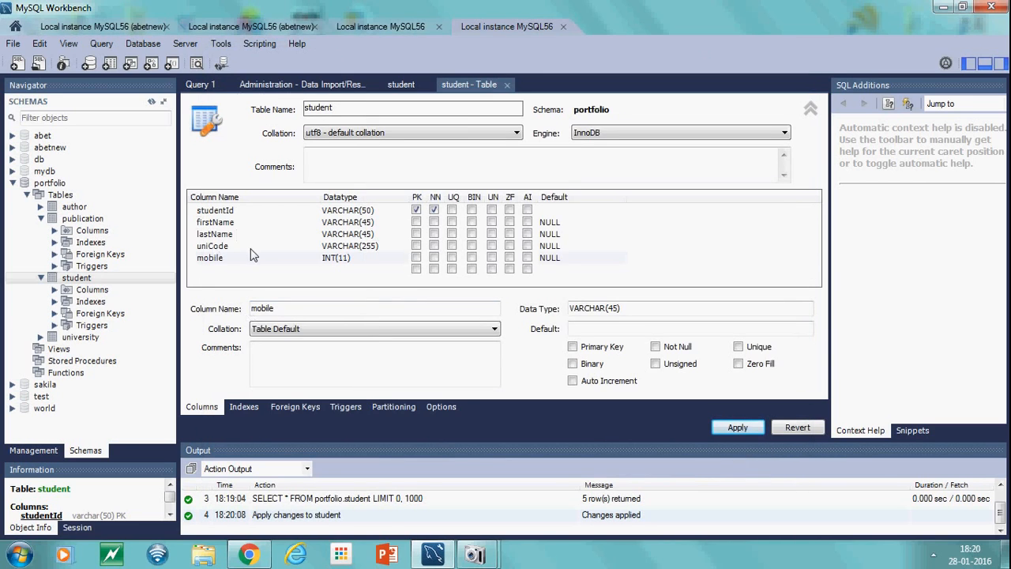
Collapse the expanded table nodes under portfolio and select each table in turn to view its information
{"action": "left_click", "coordinate": [27, 195]}
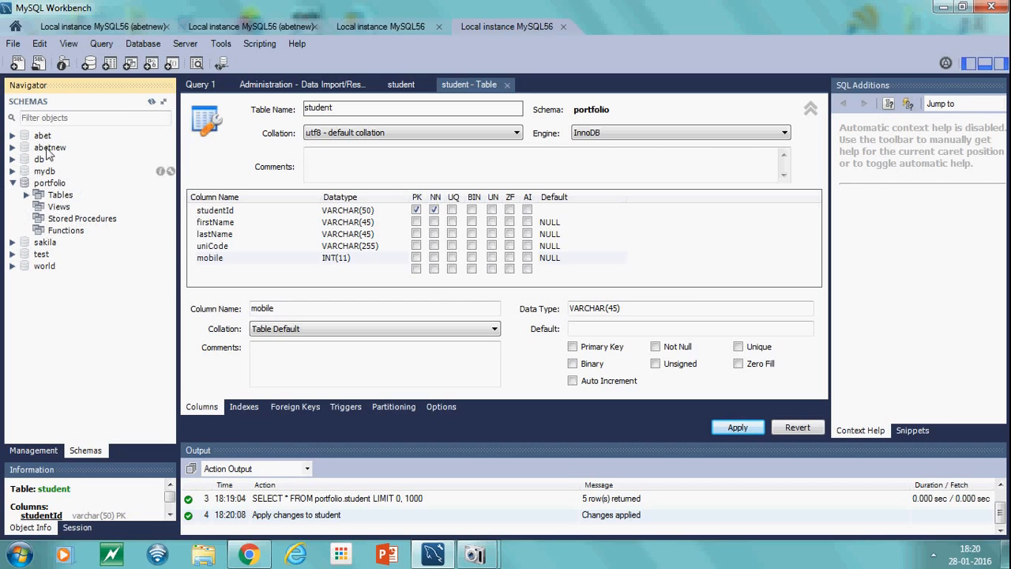
{"action": "left_click", "coordinate": [26, 195]}
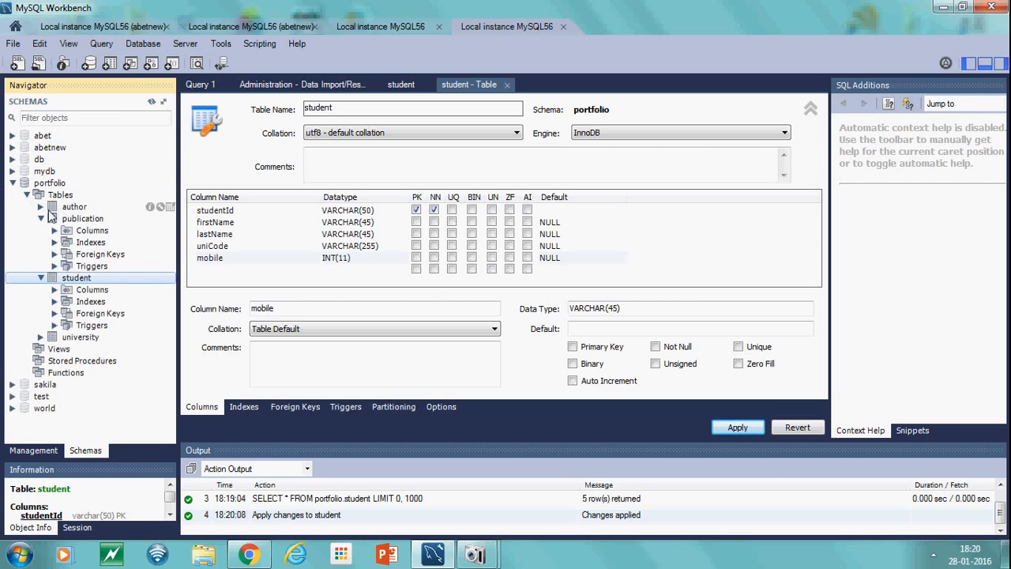
{"action": "left_click", "coordinate": [40, 218]}
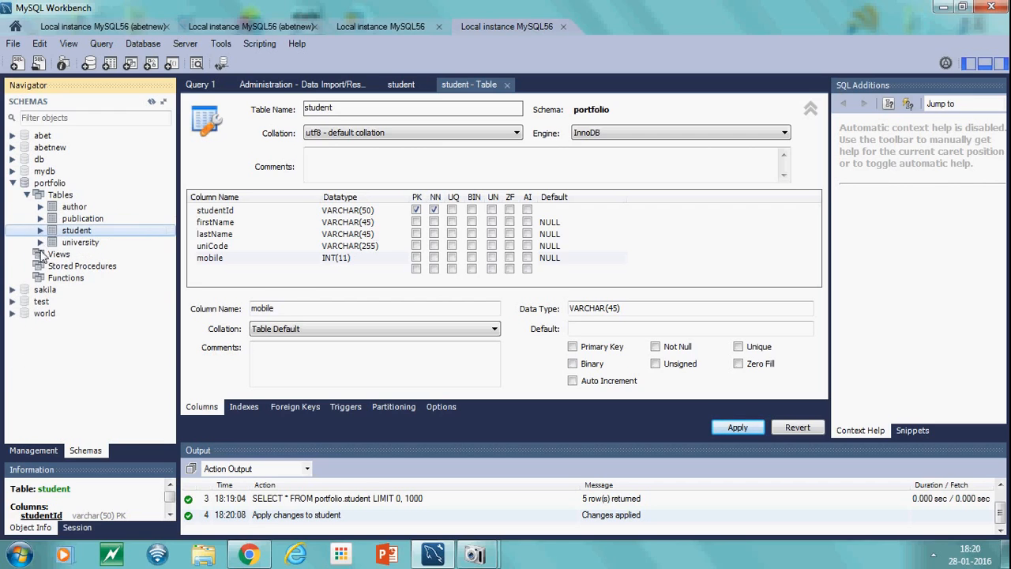
{"action": "left_click", "coordinate": [89, 243]}
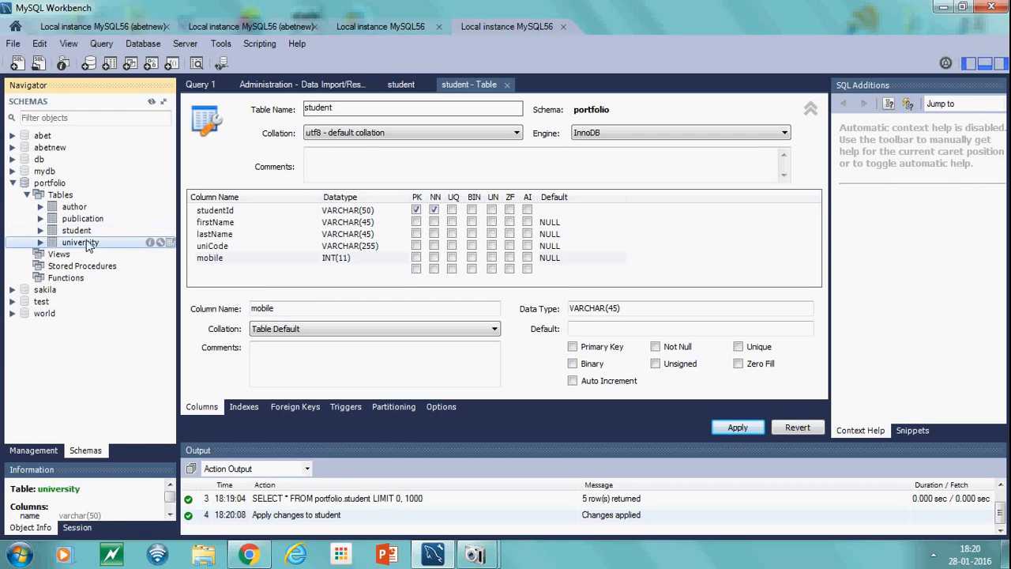
{"action": "left_click", "coordinate": [90, 232]}
{"action": "left_click", "coordinate": [91, 221]}
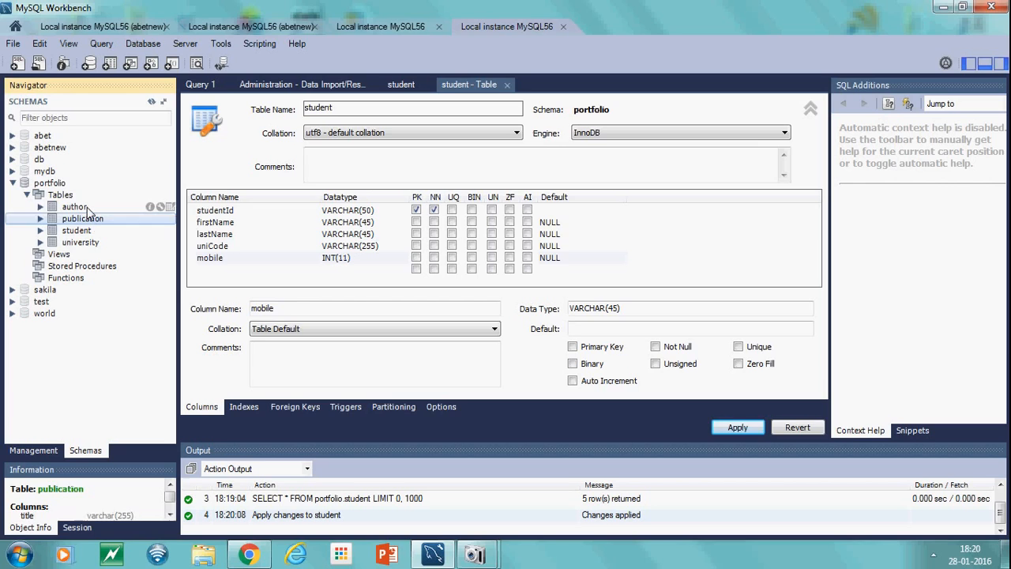
{"action": "left_click", "coordinate": [89, 209]}
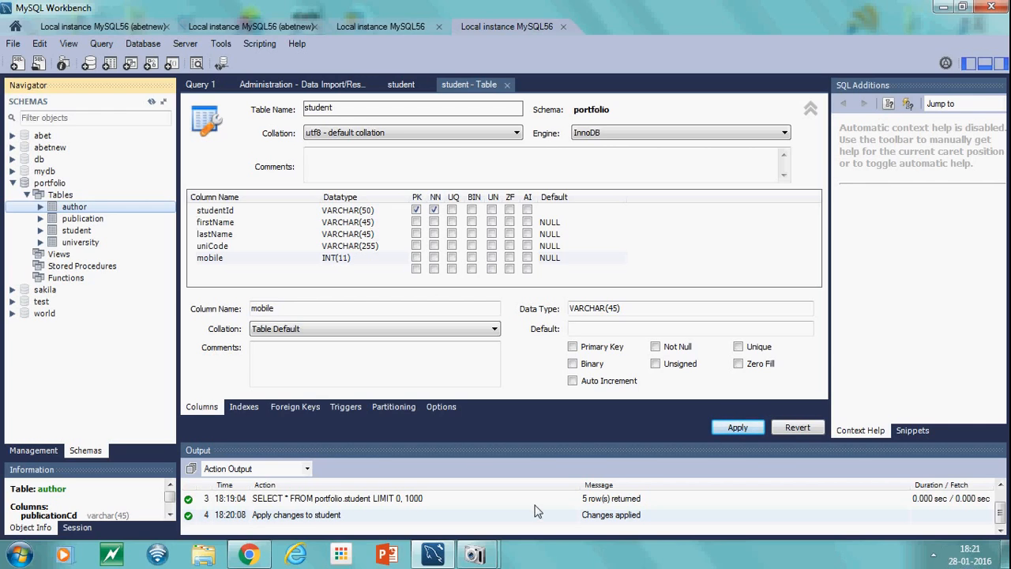
{"action": "mouse_move", "coordinate": [488, 560]}
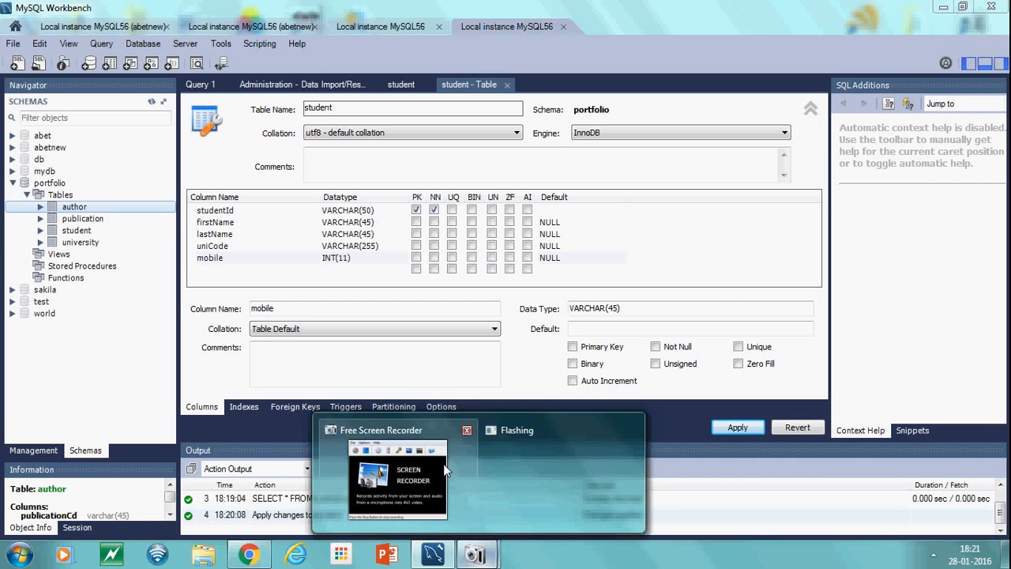